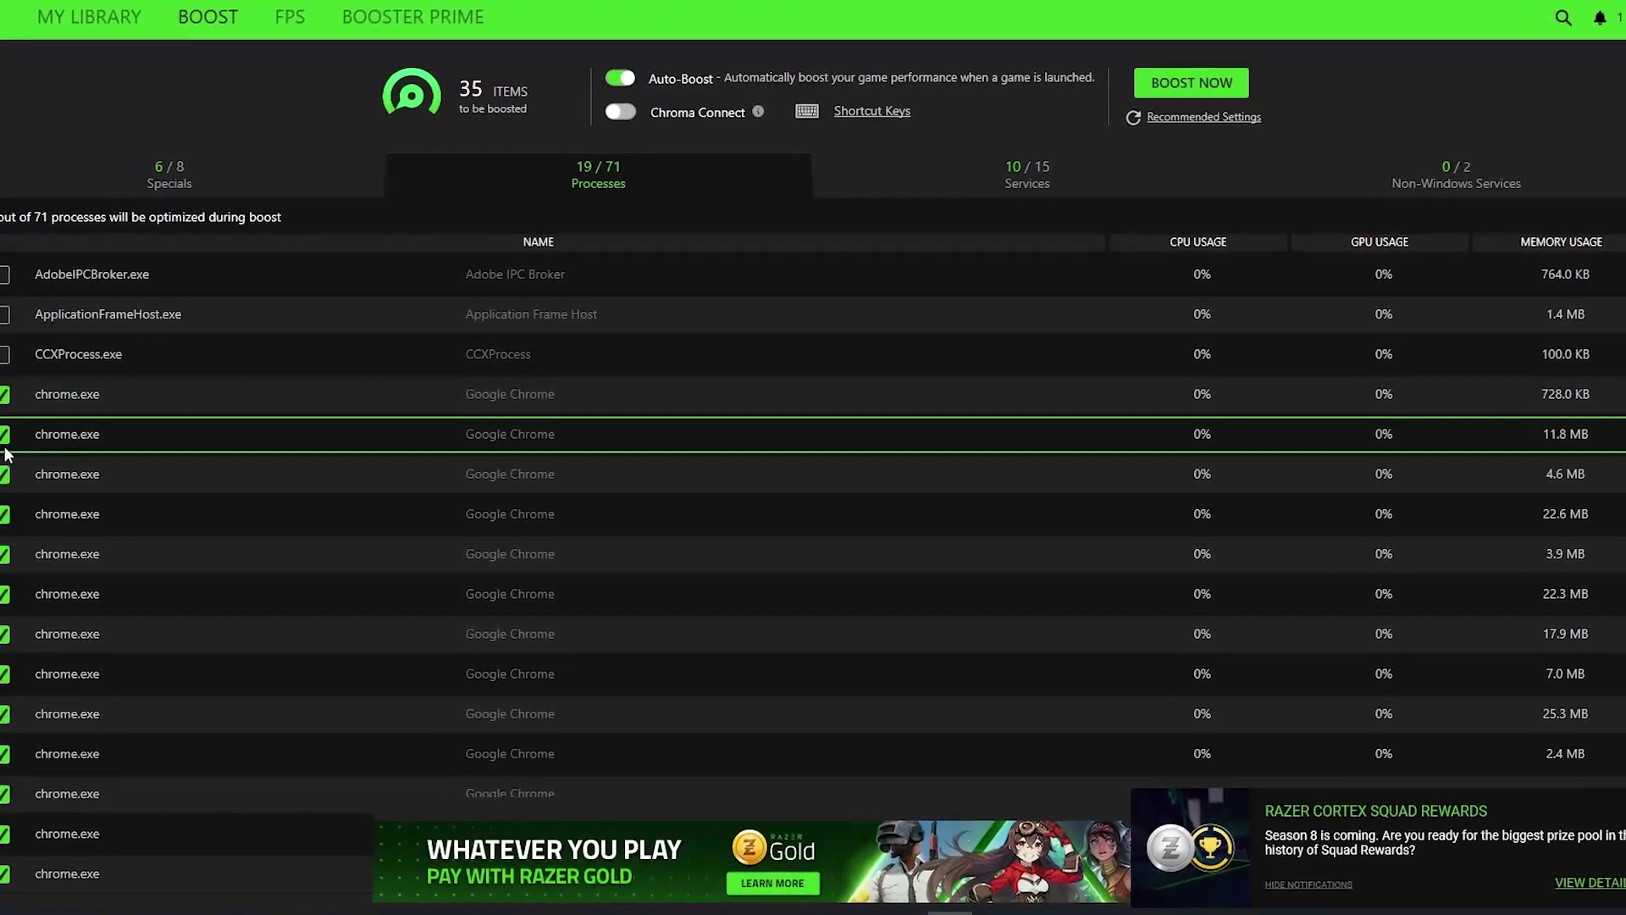
Scroll down the Boost page's process list in Razer Cortex
scroll(367, 415, down, 3)
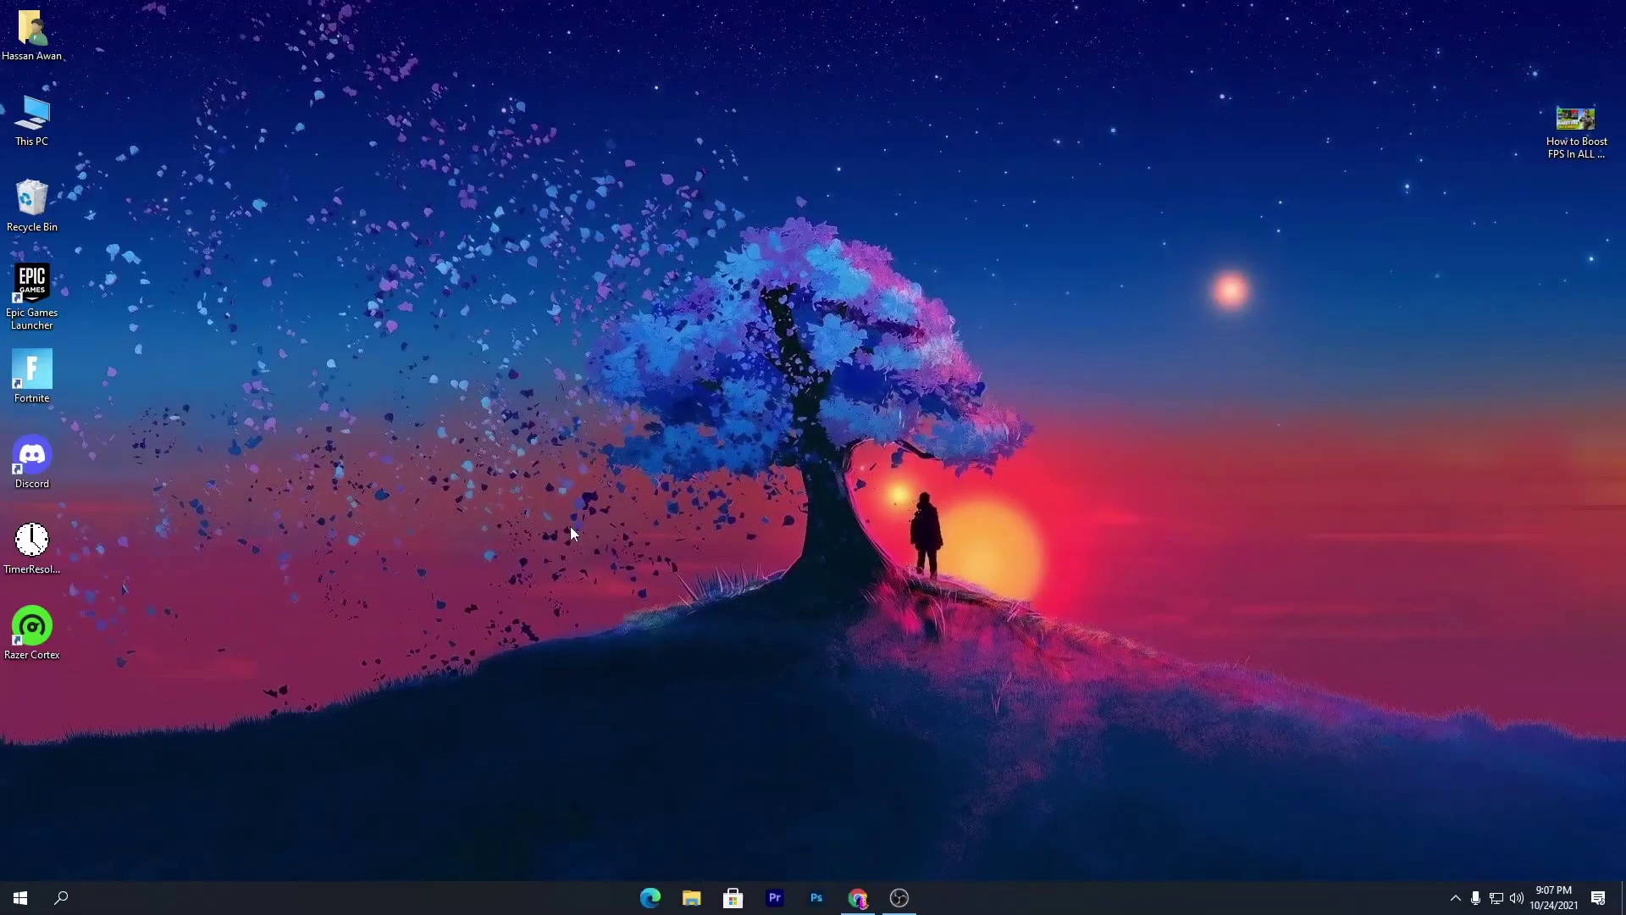
Open the RazerCortexInstaller.exe Google Drive link from the blog post in Chrome, then minimize Chrome
click(53, 645)
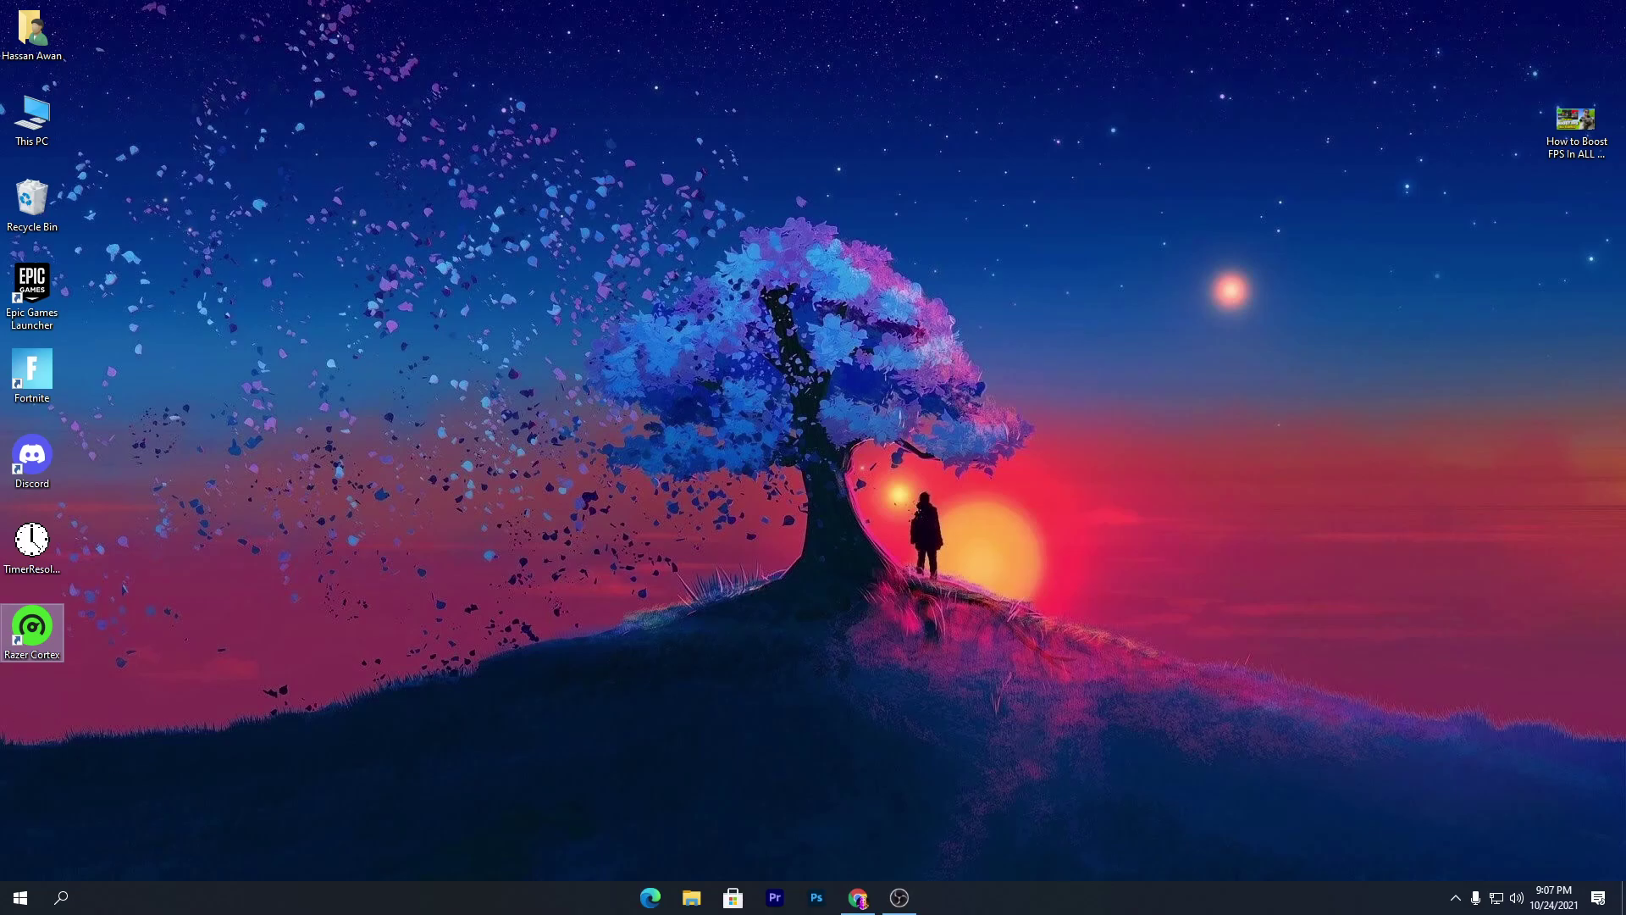
click(858, 897)
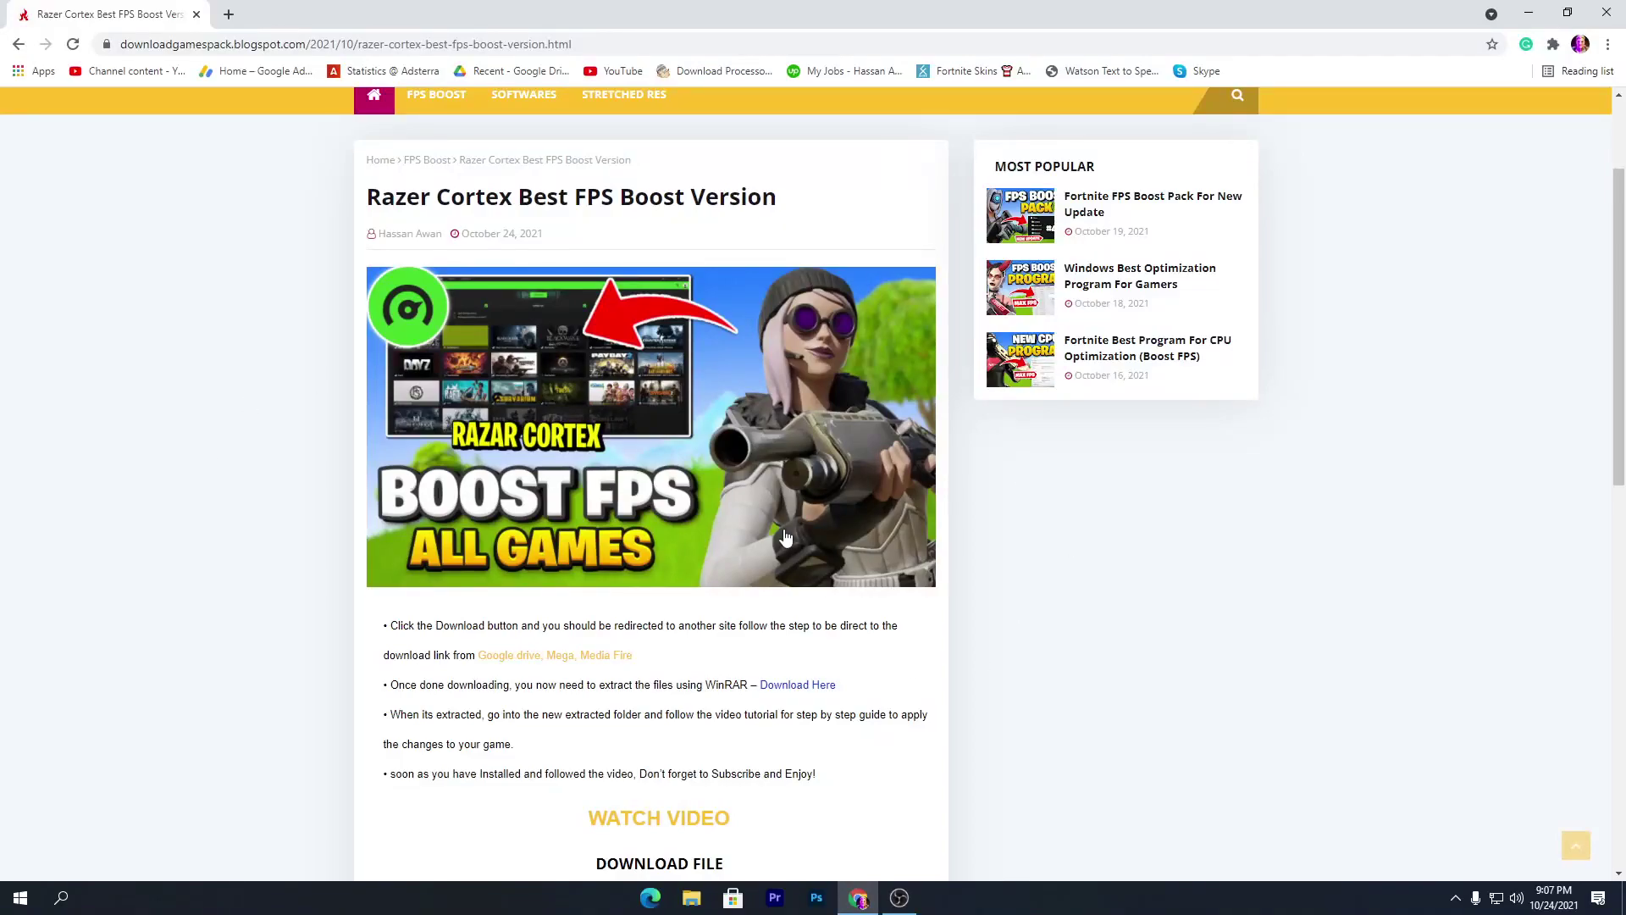
scroll(669, 627, down, 4)
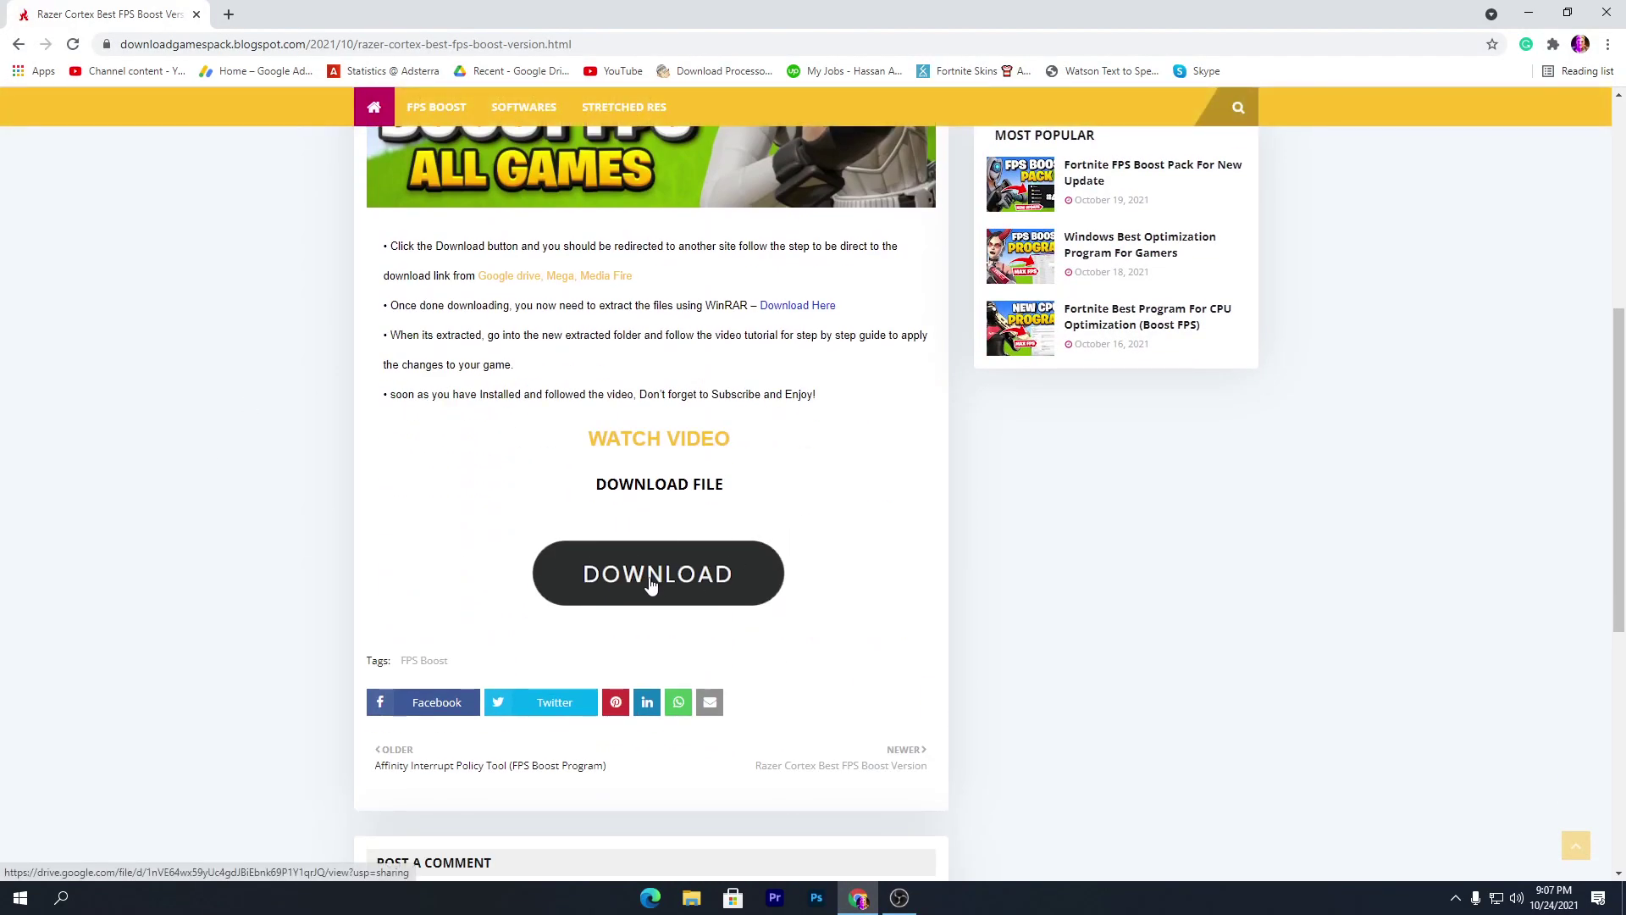
click(649, 582)
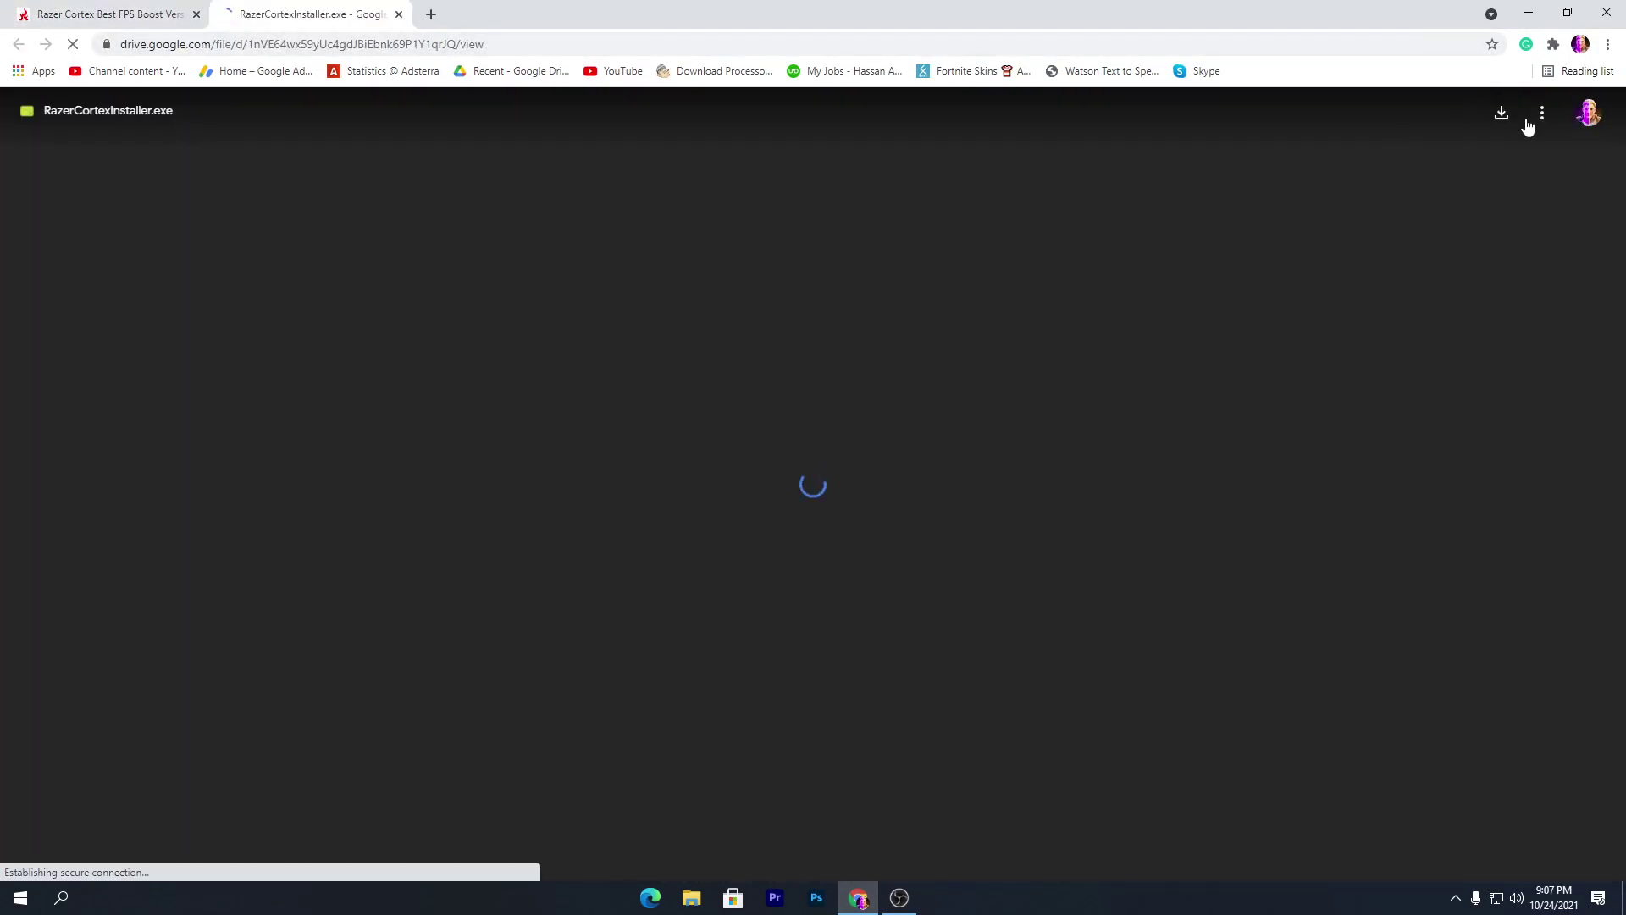
click(1528, 12)
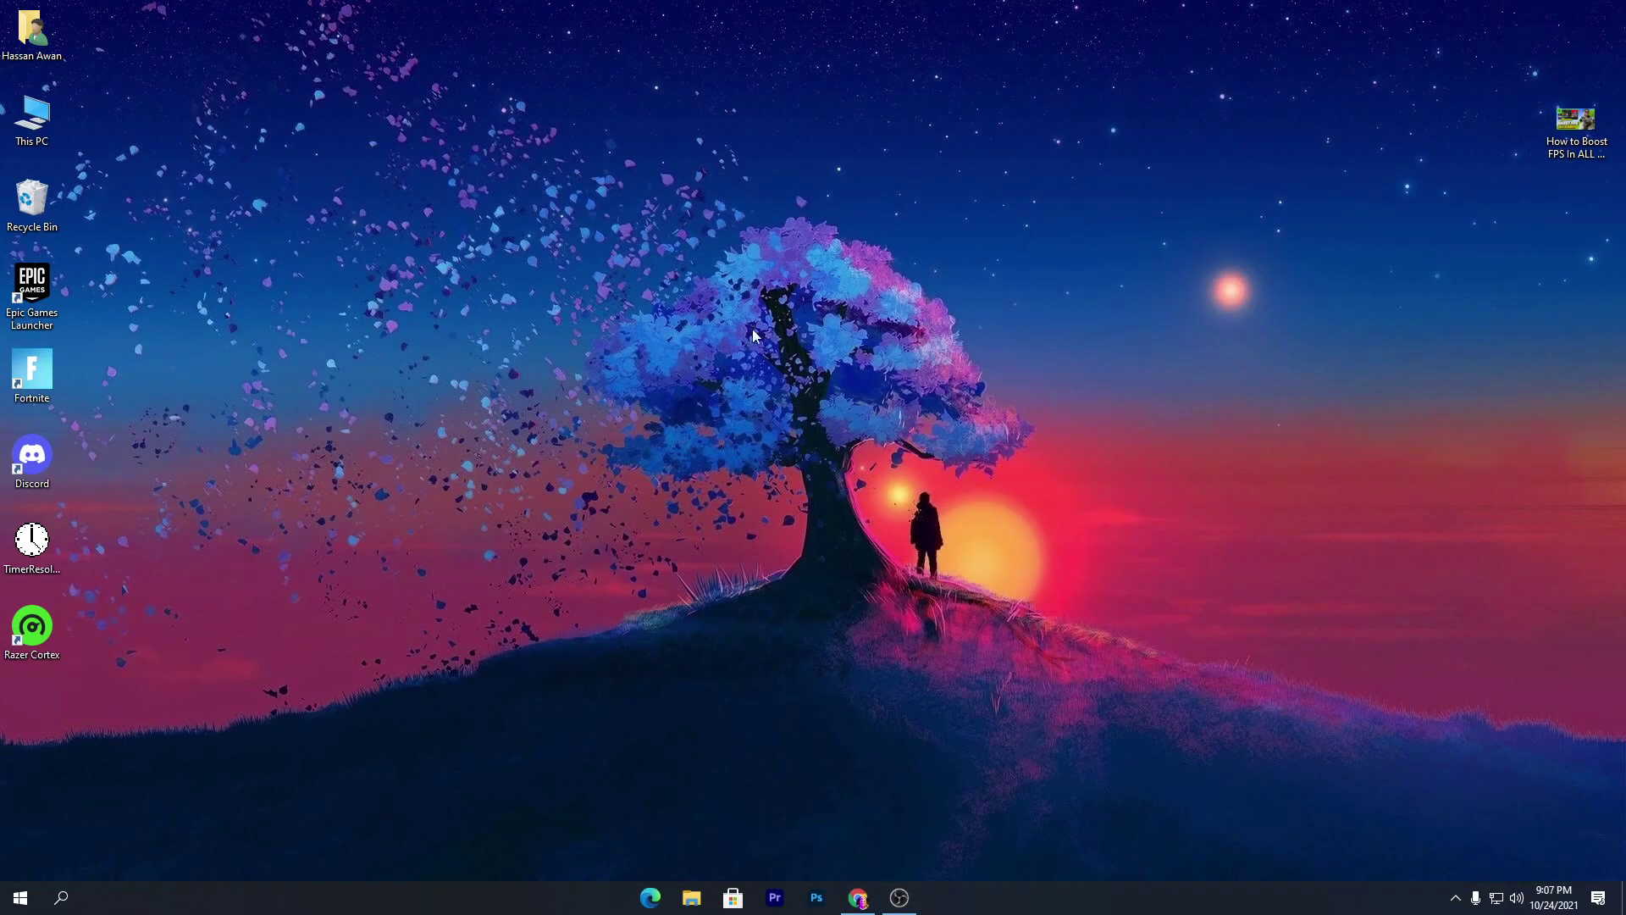
Continue into Razer Cortex as a guest, look over the Booster Prime overlay, then close it
drag(33, 627, 866, 410)
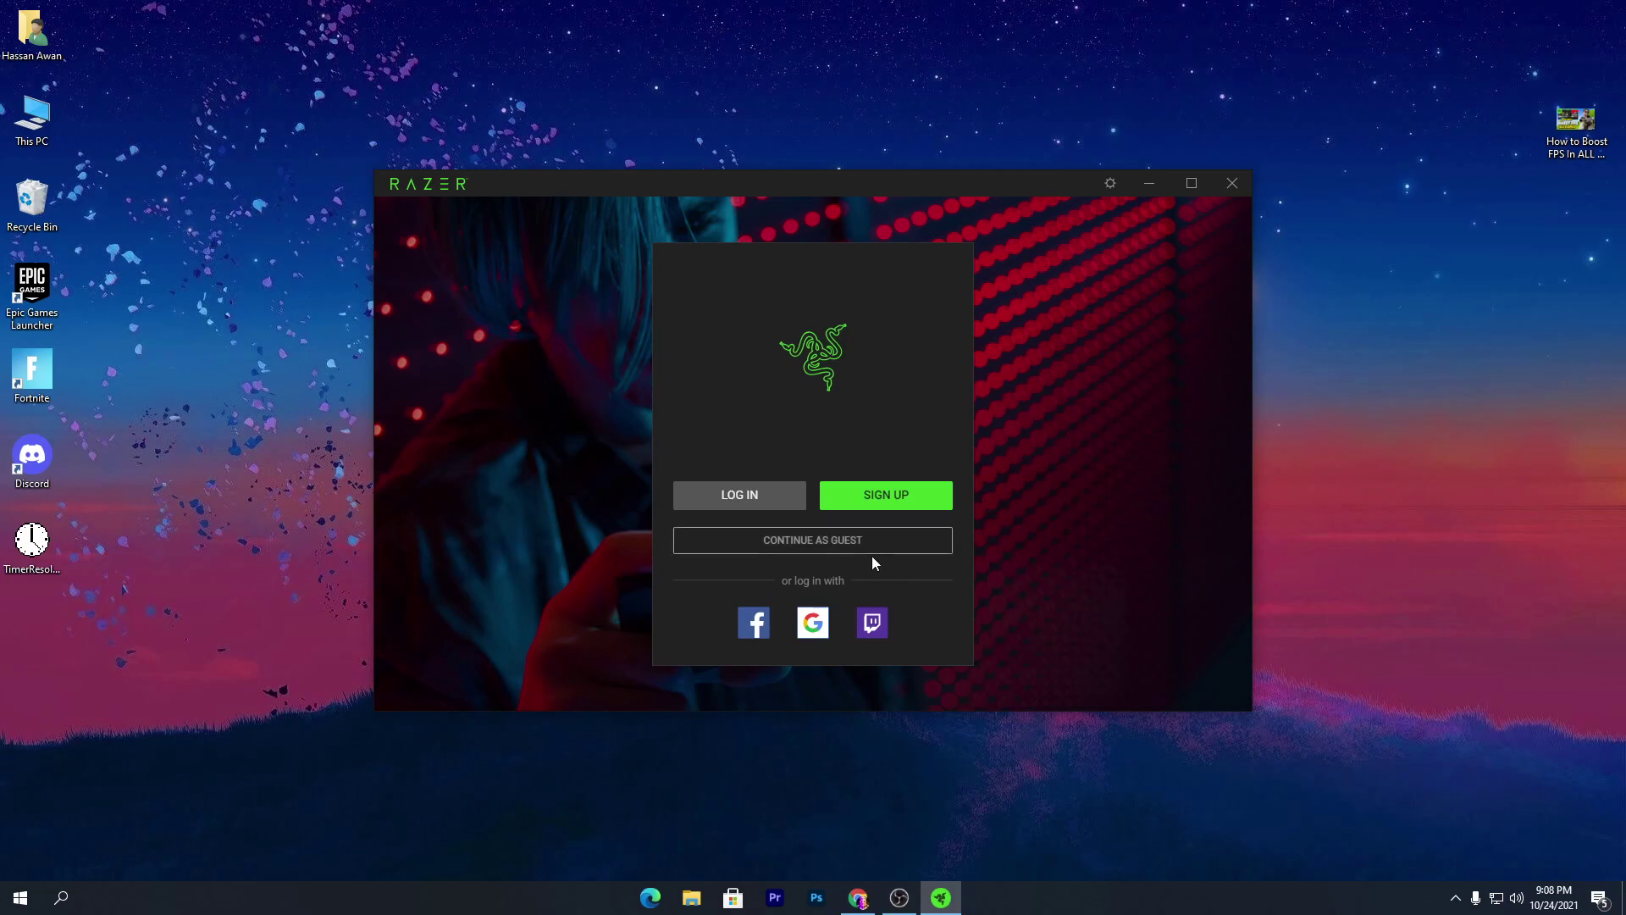
click(846, 543)
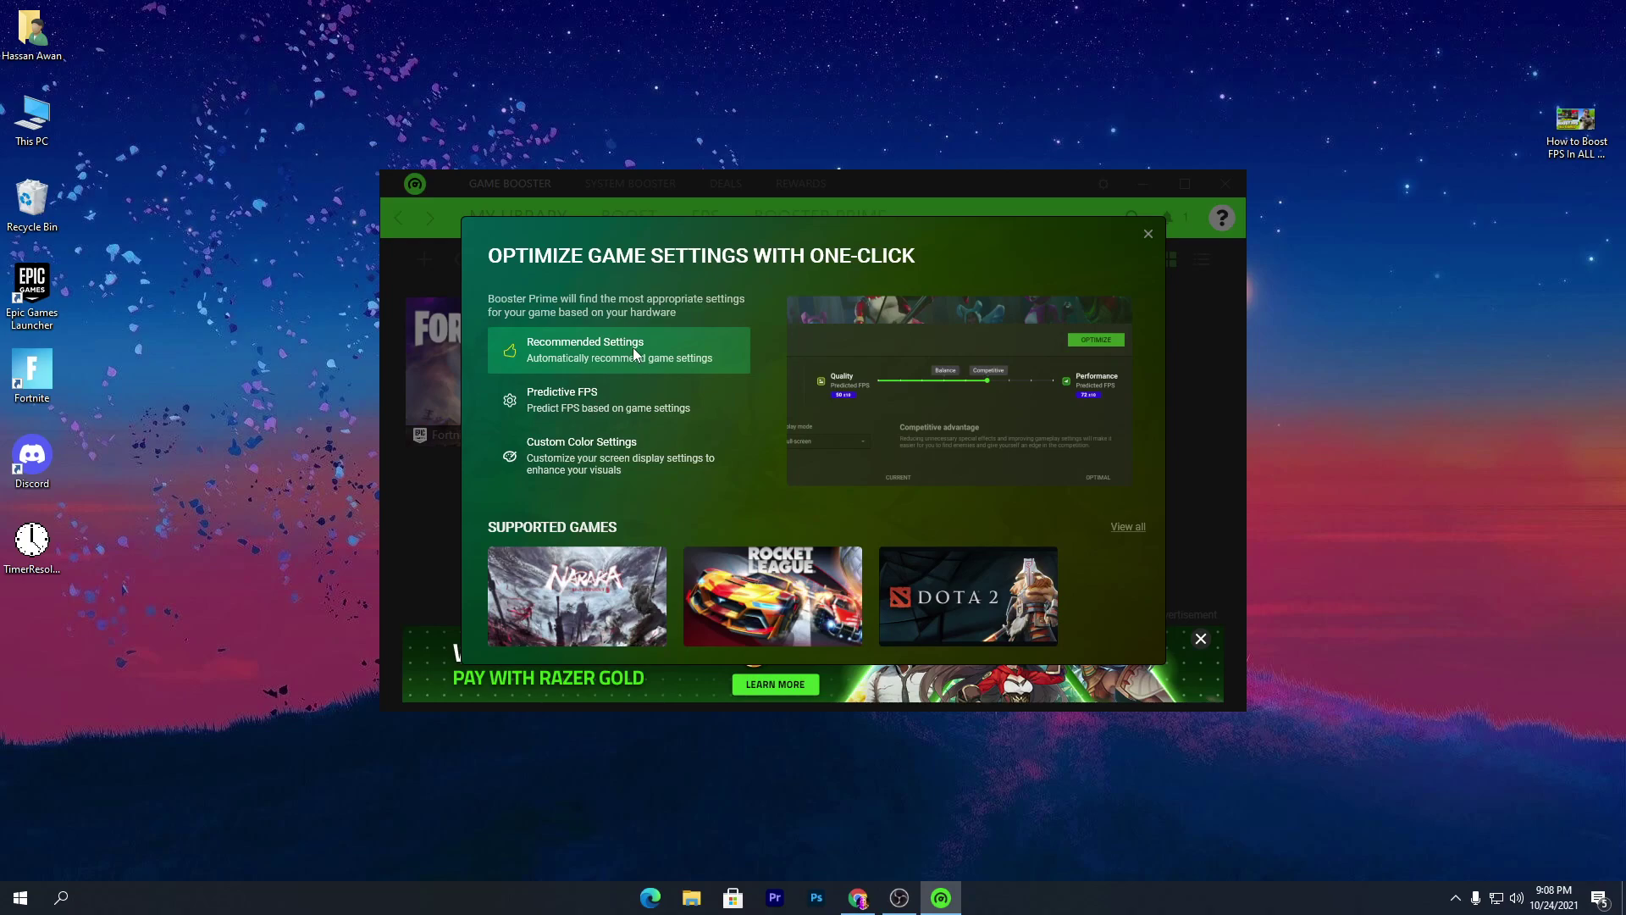
mouse_move(587, 413)
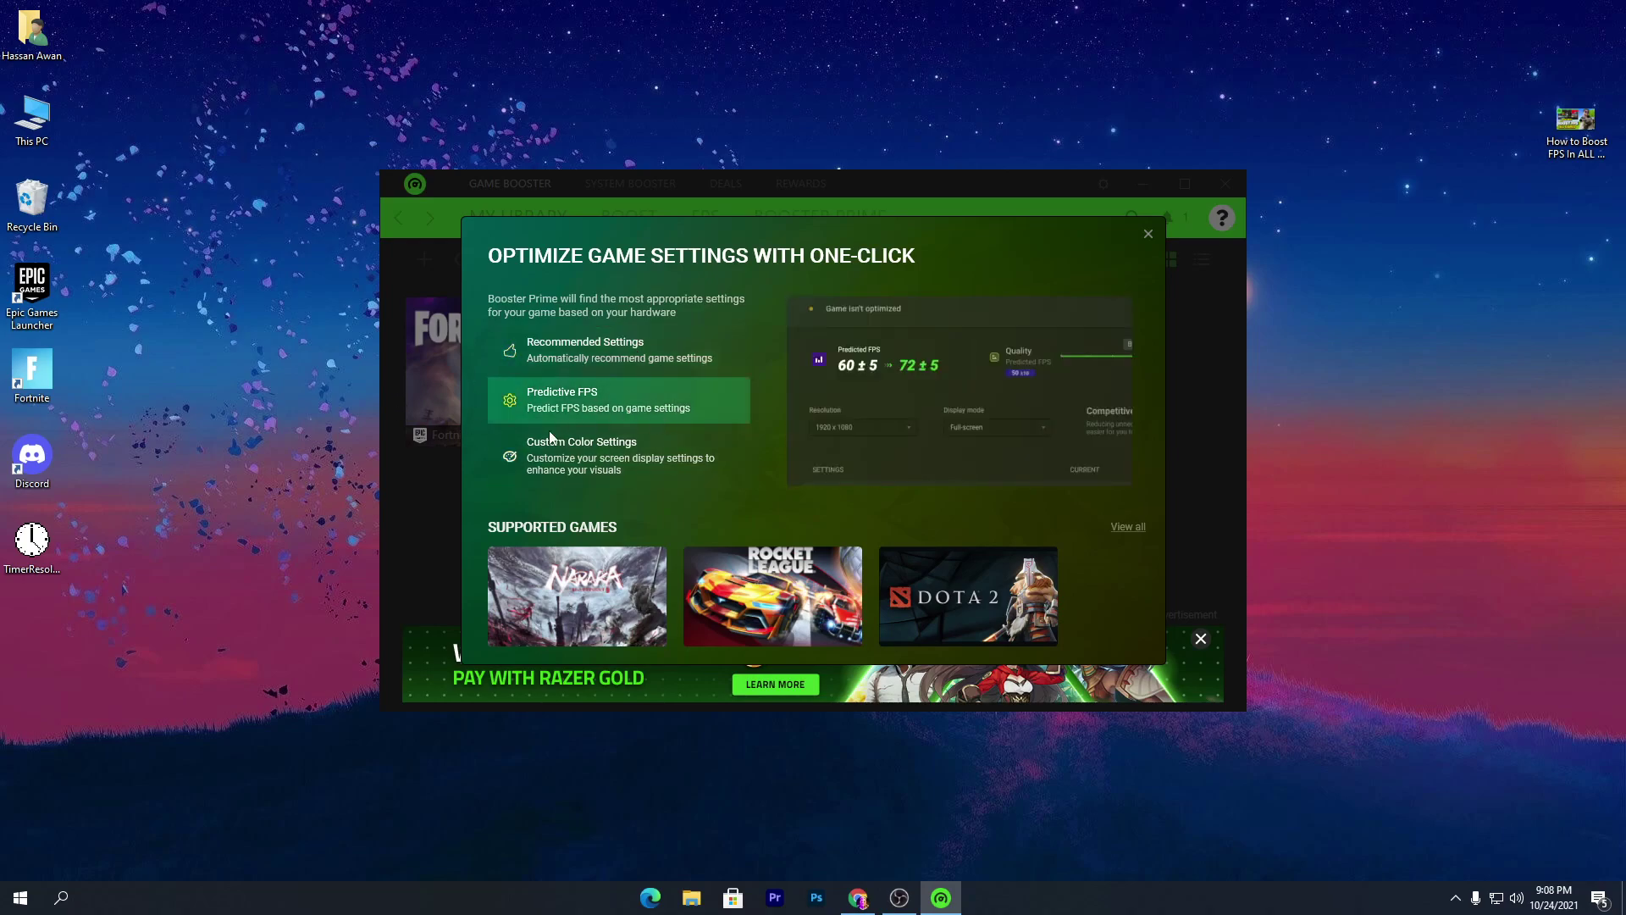
mouse_move(582, 443)
mouse_move(617, 346)
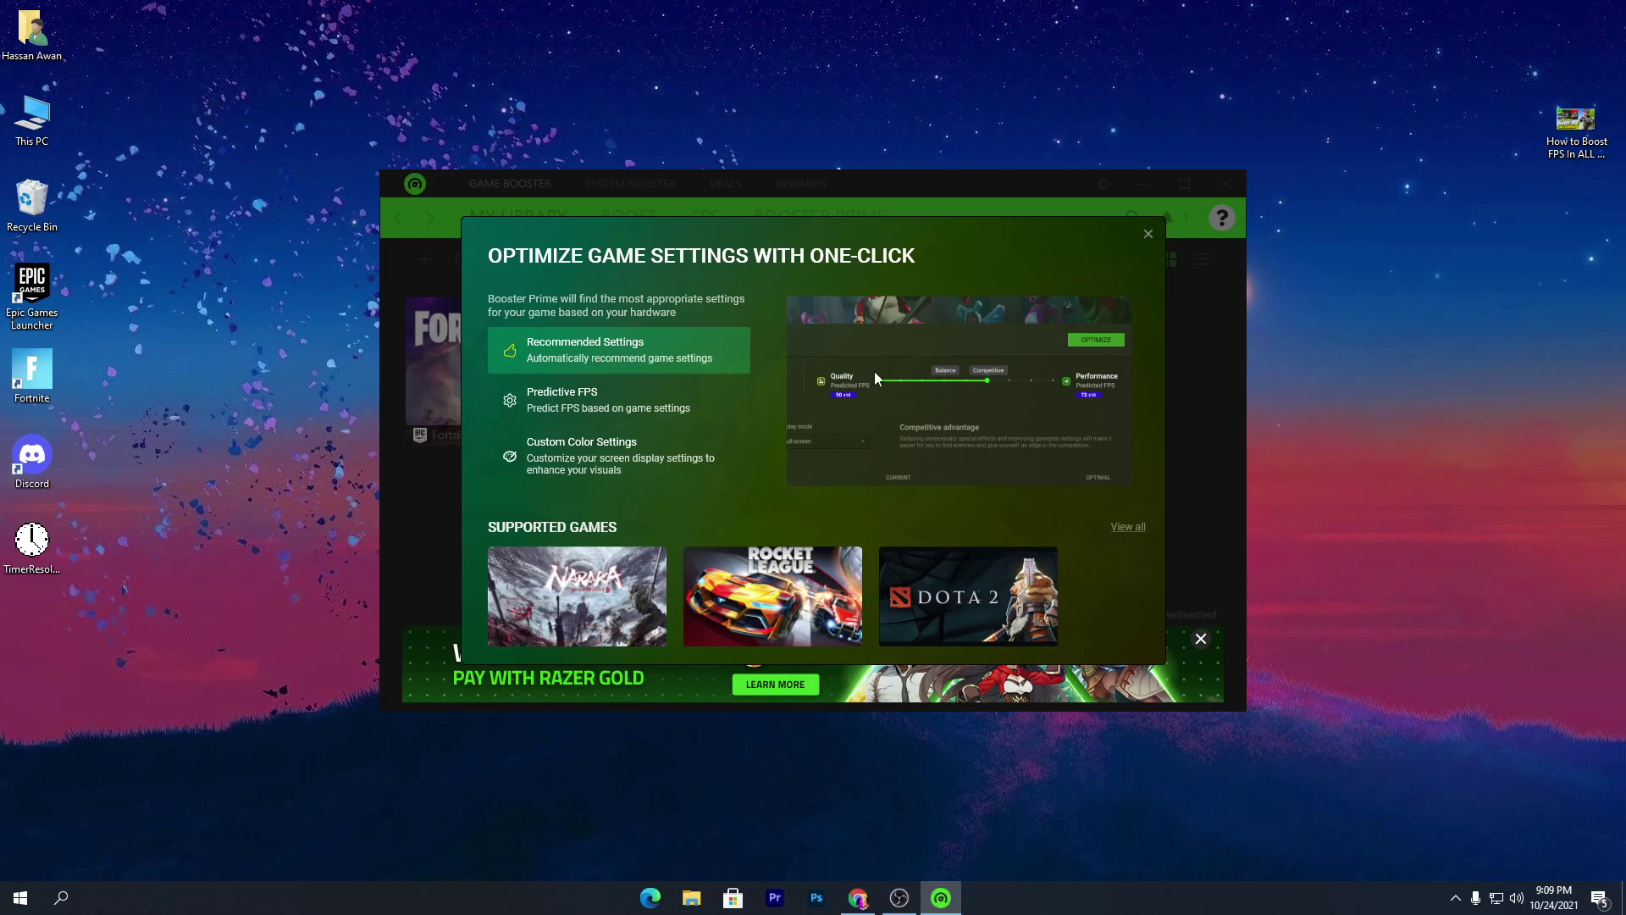
click(1149, 234)
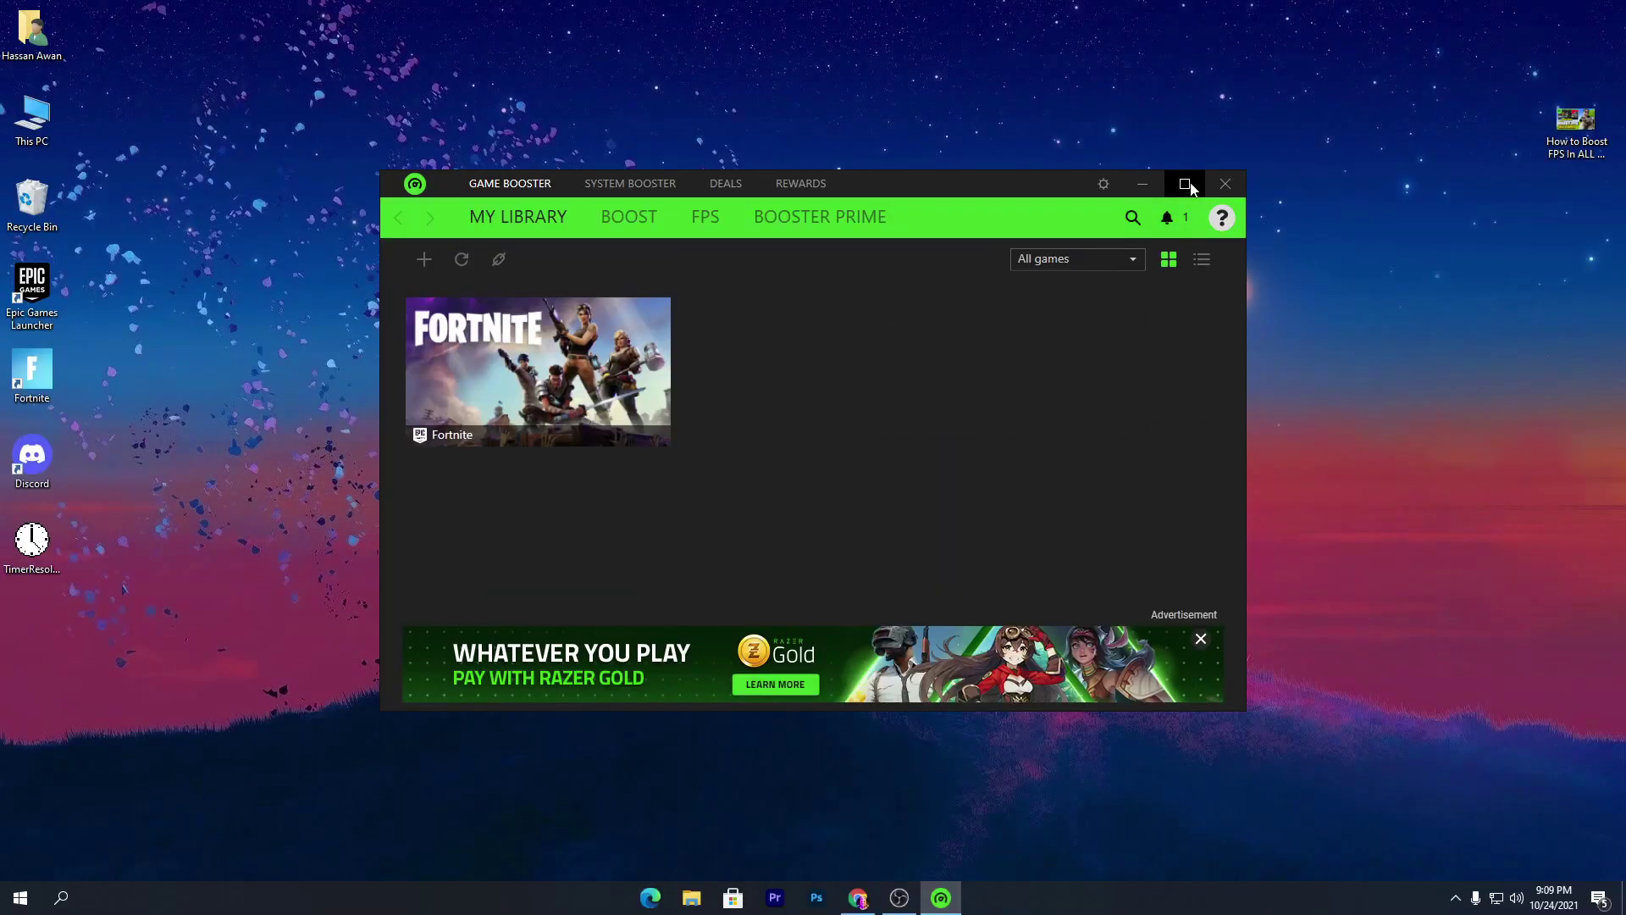
Maximize the window, then cancel the Select Game dialog without adding Epic Games Launcher
click(1184, 184)
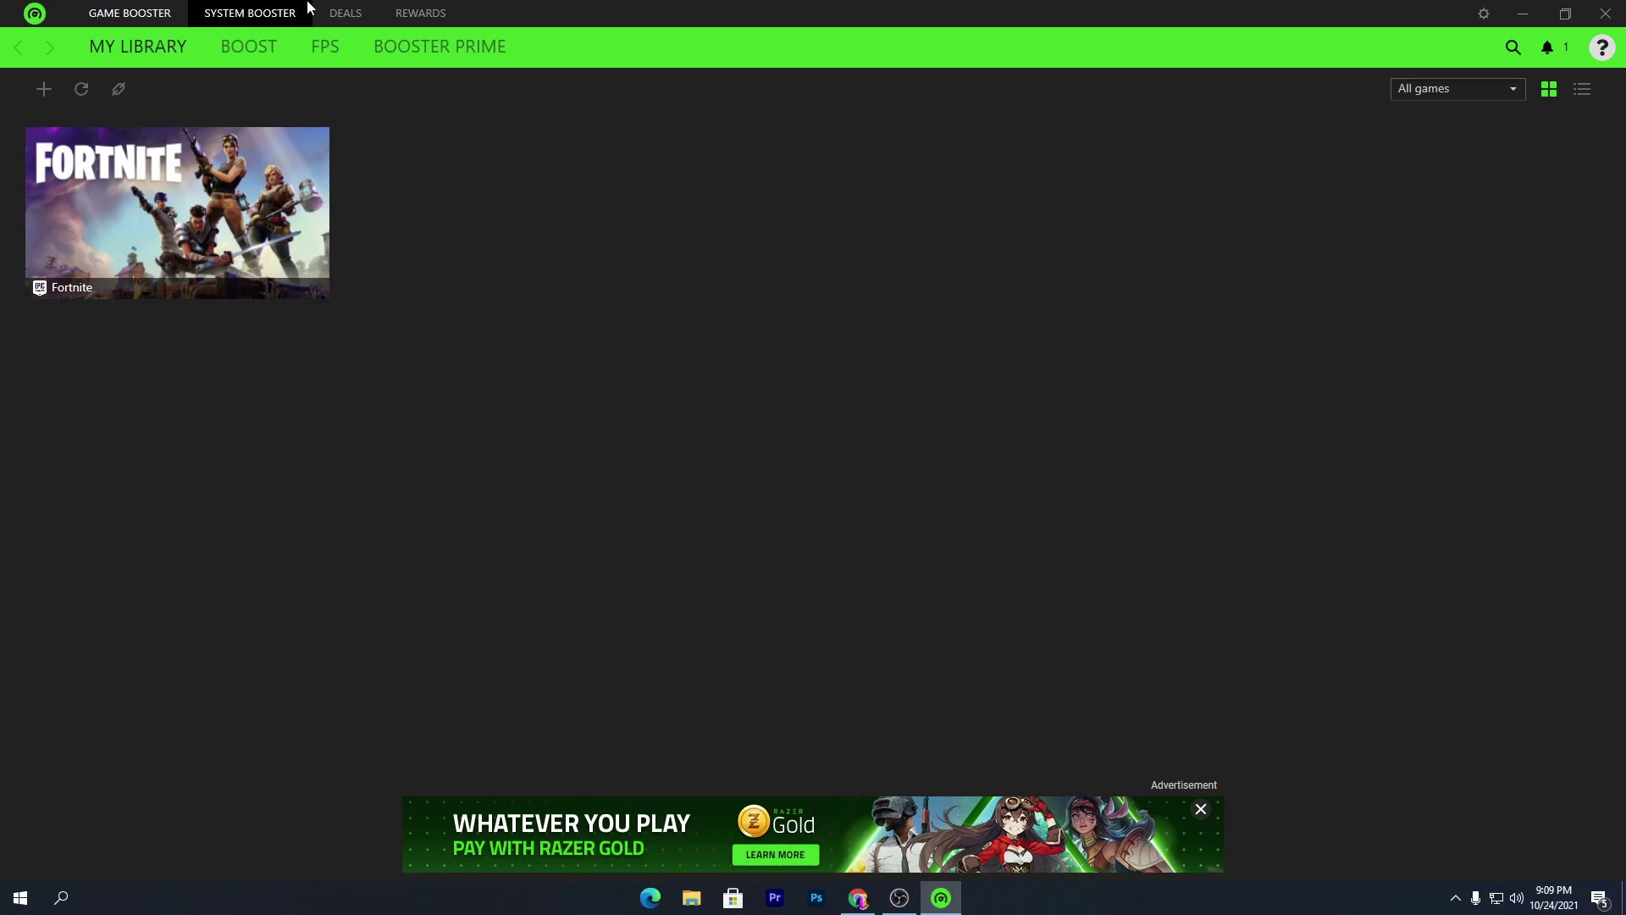
click(53, 98)
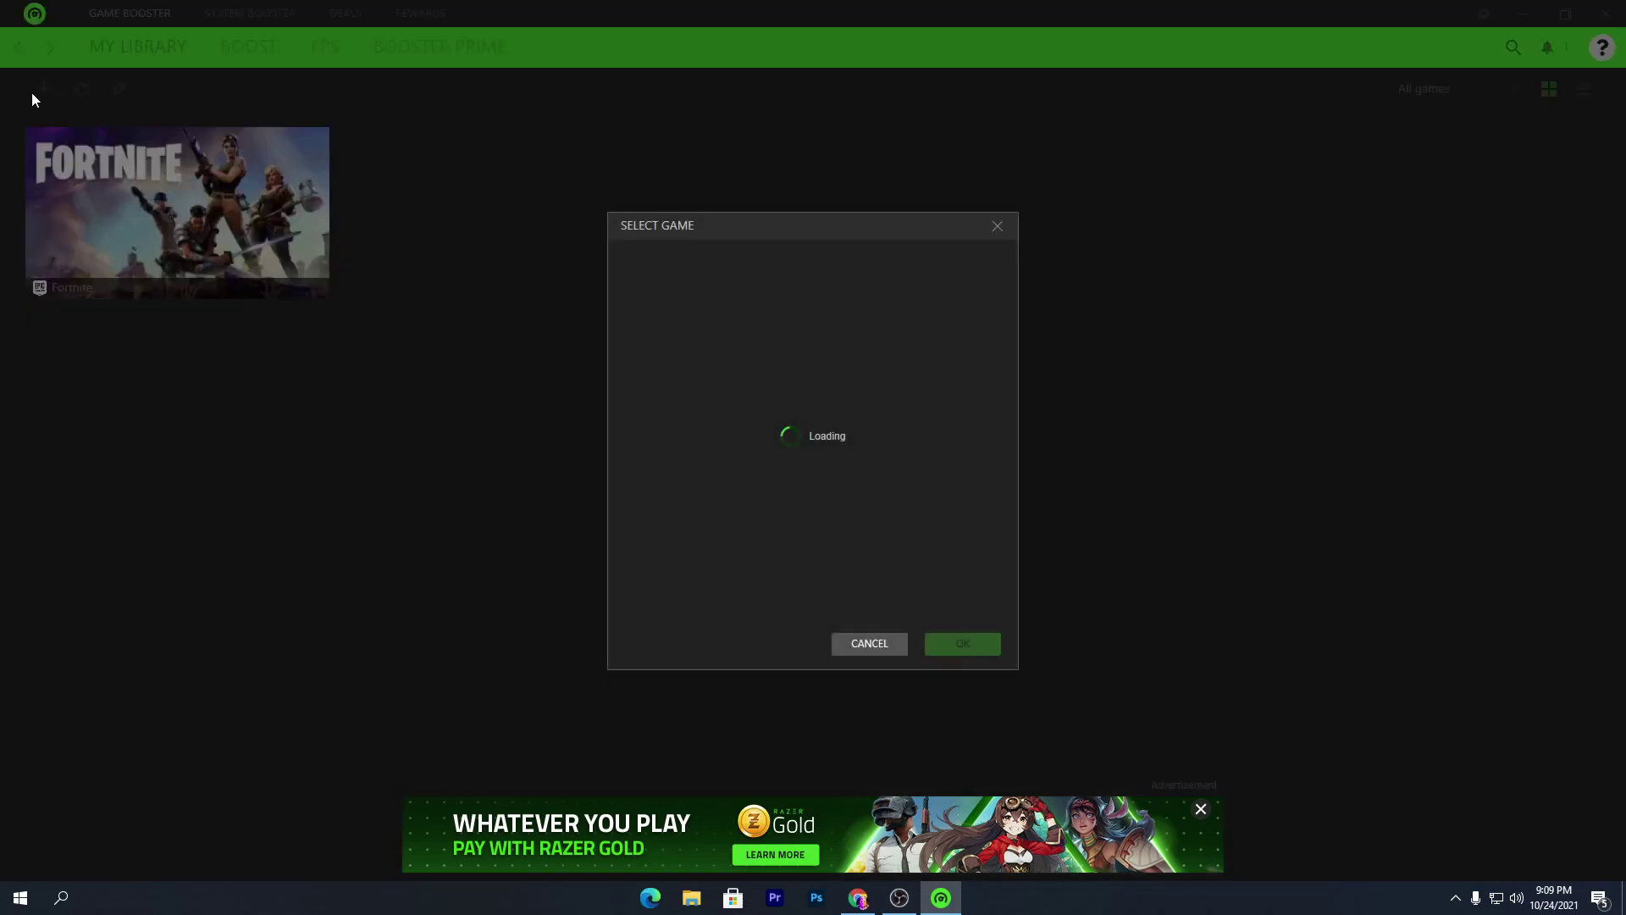
scroll(837, 425, down, 10)
scroll(831, 425, up, 5)
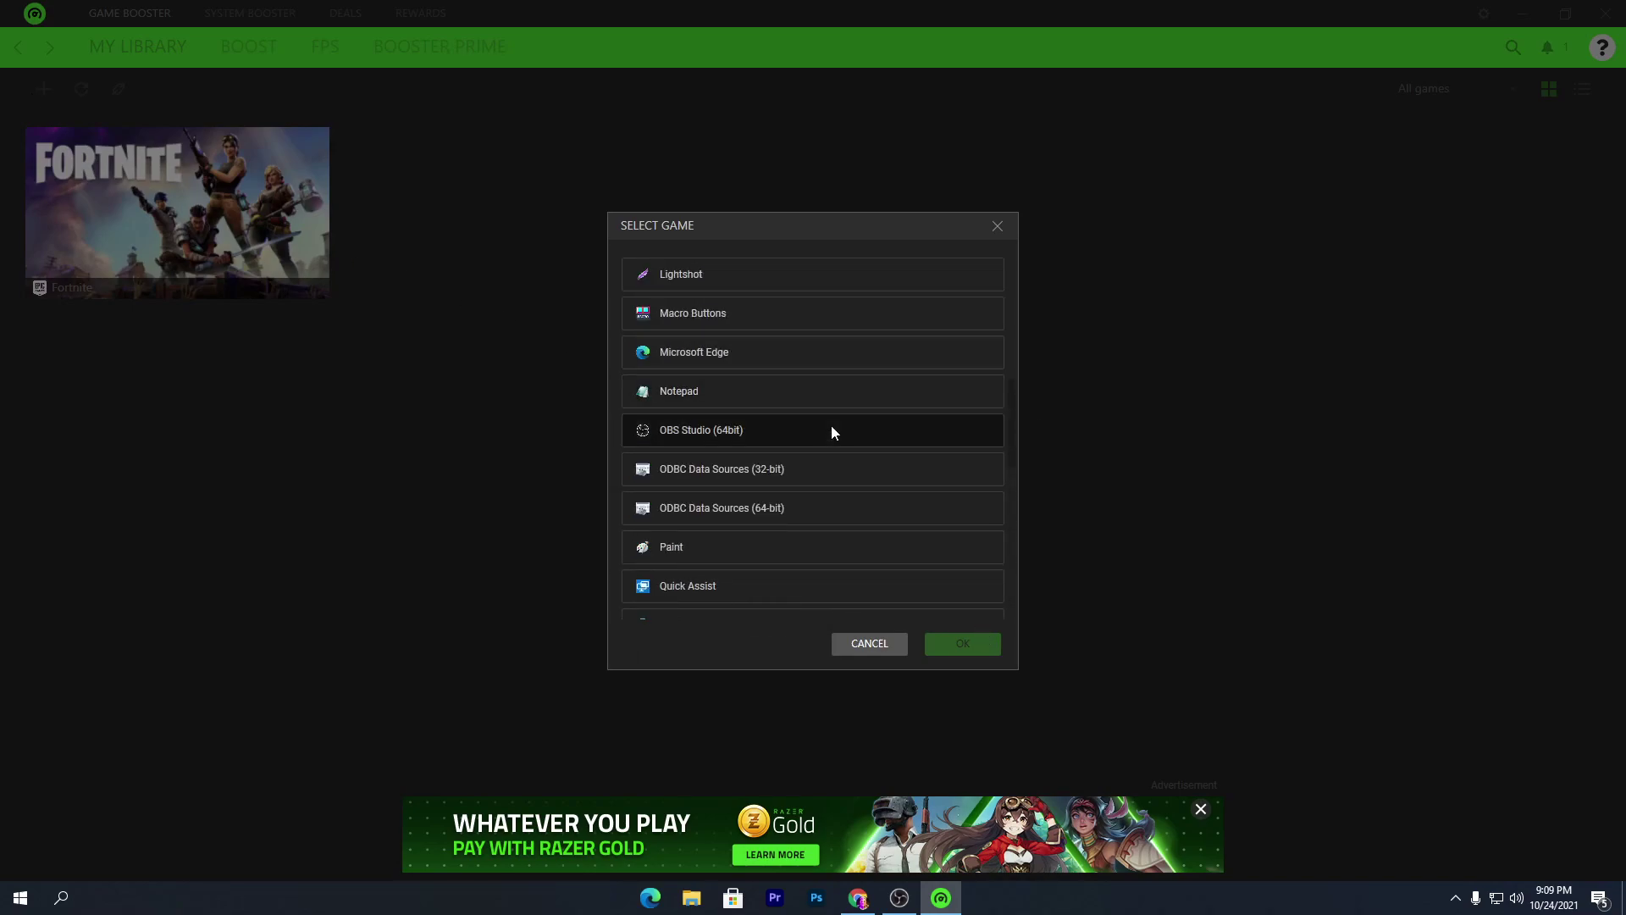
scroll(836, 377, up, 3)
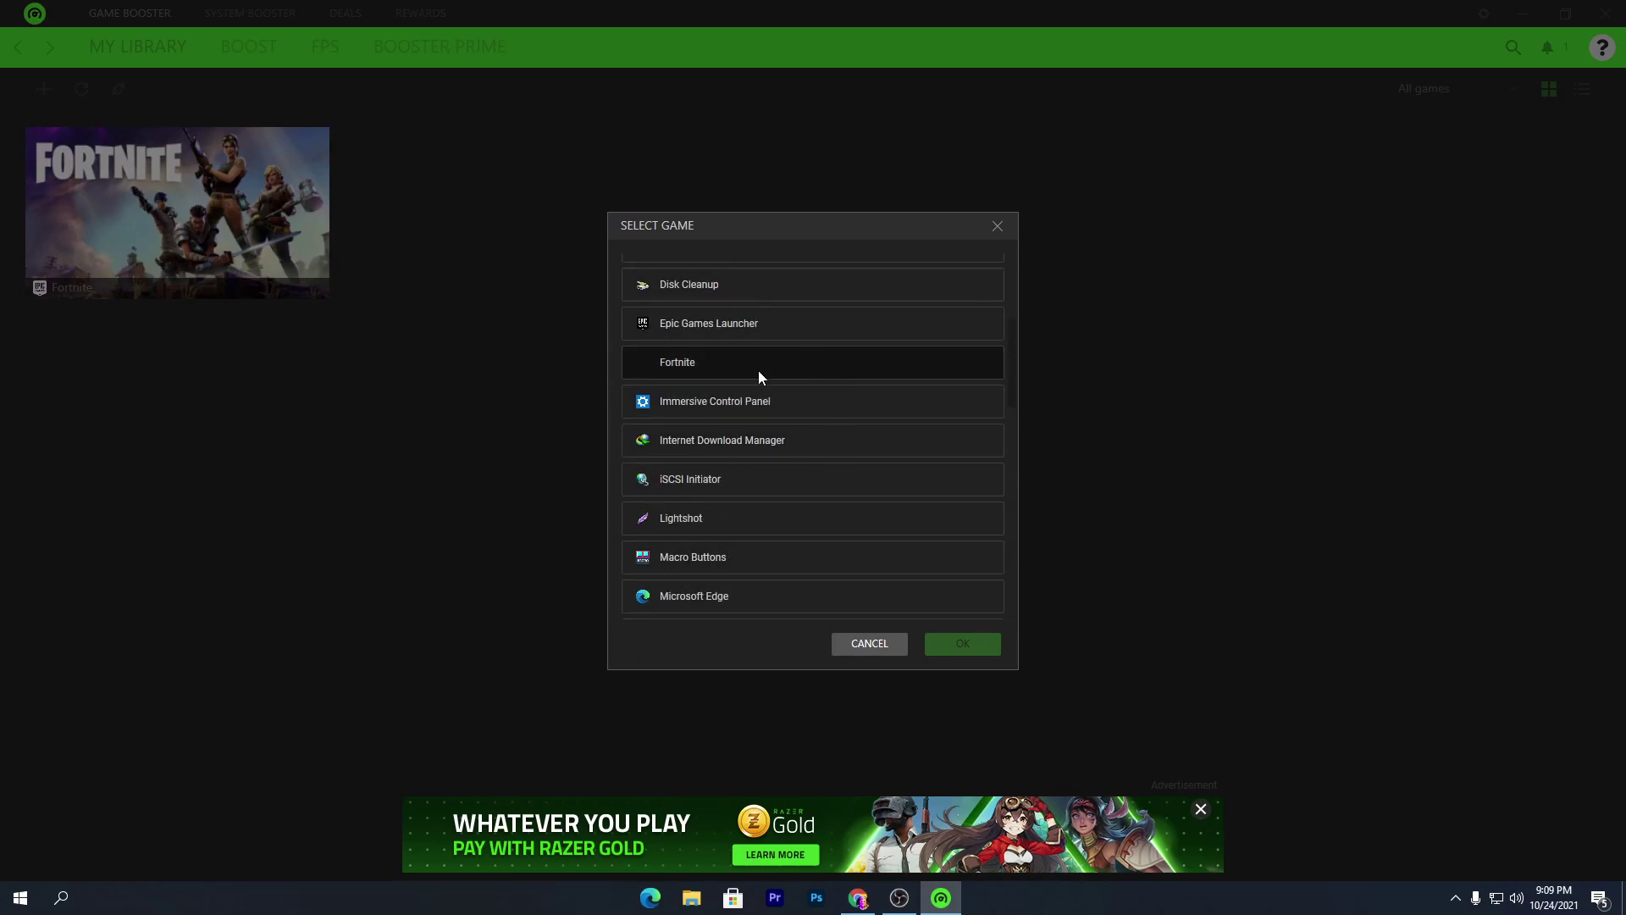
click(897, 324)
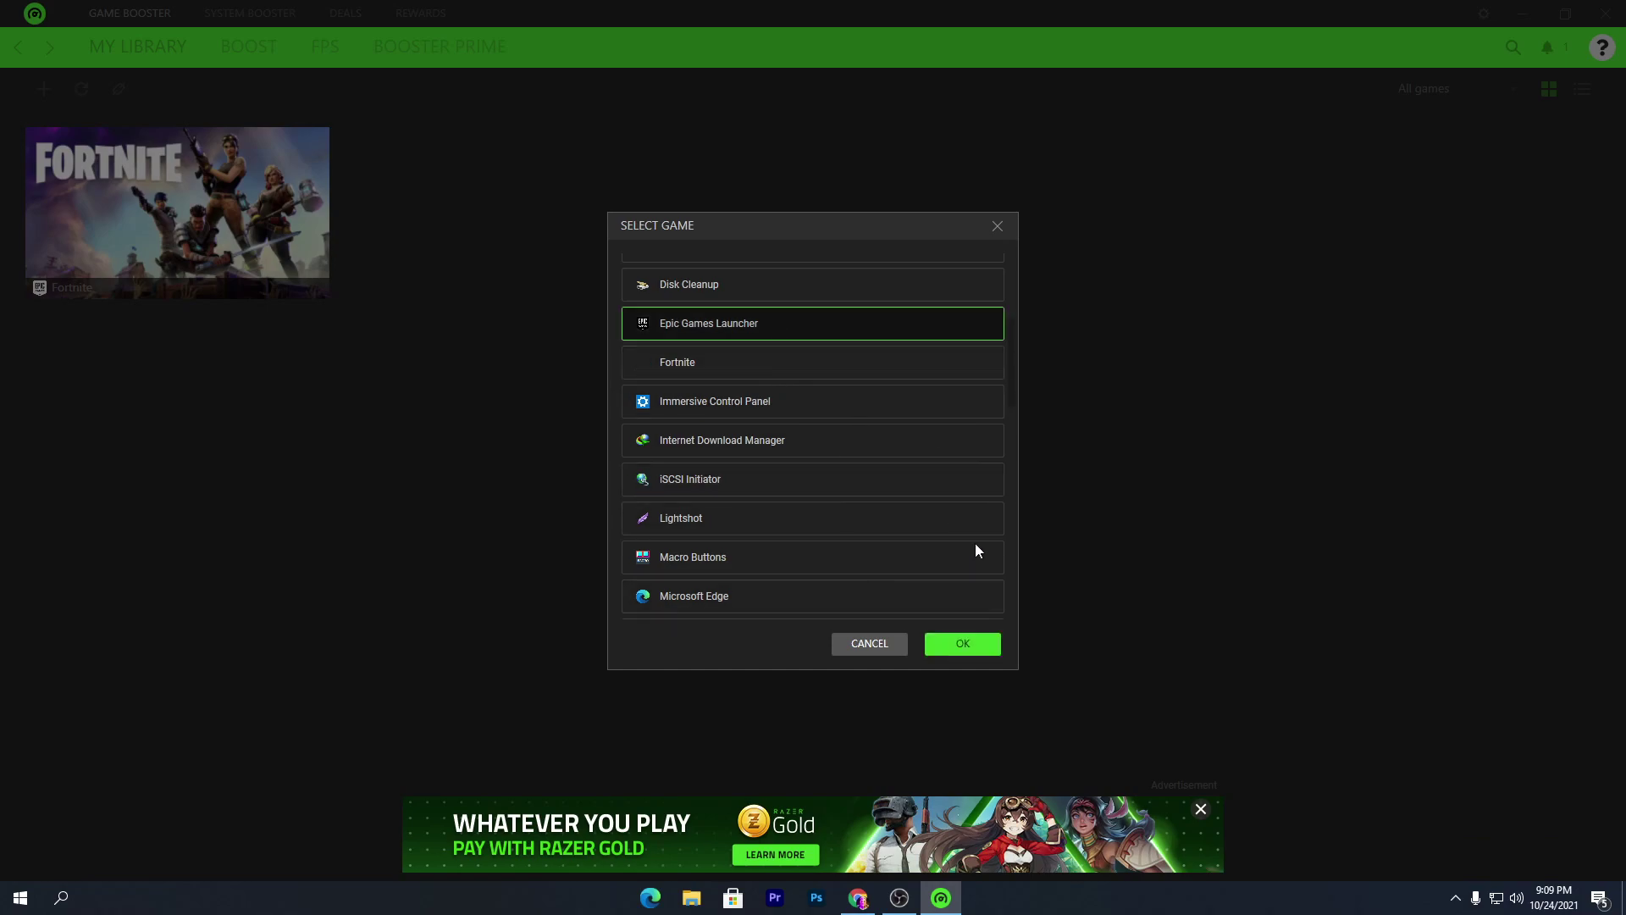
click(997, 225)
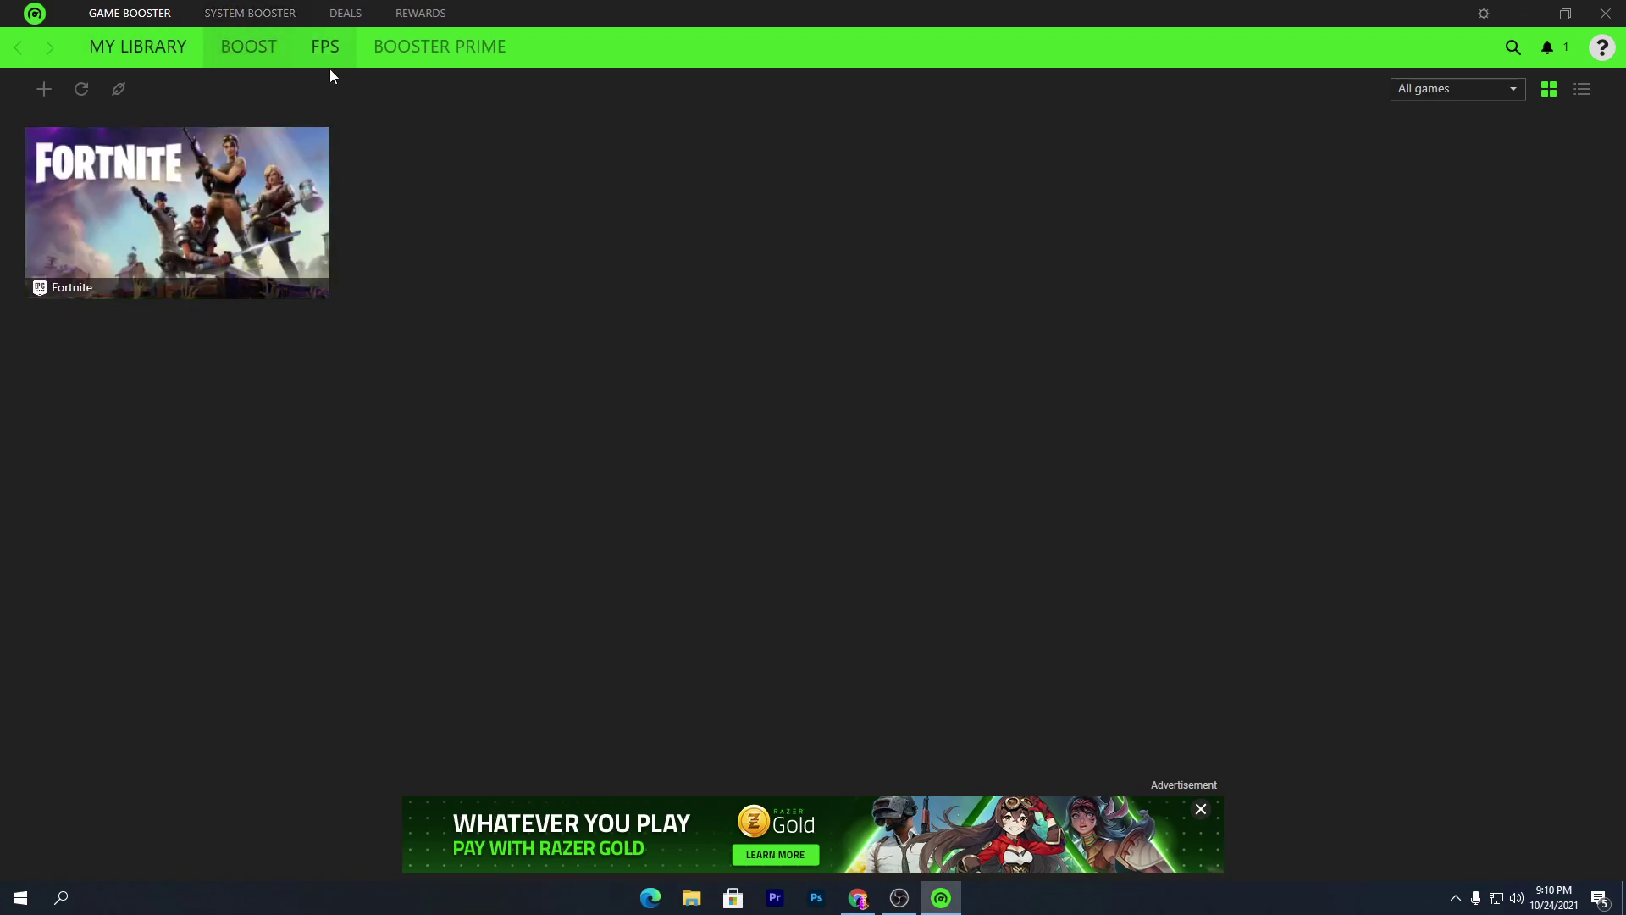
On the Boost page, decline the explorer.exe closing warning and show the 71-process list
click(242, 47)
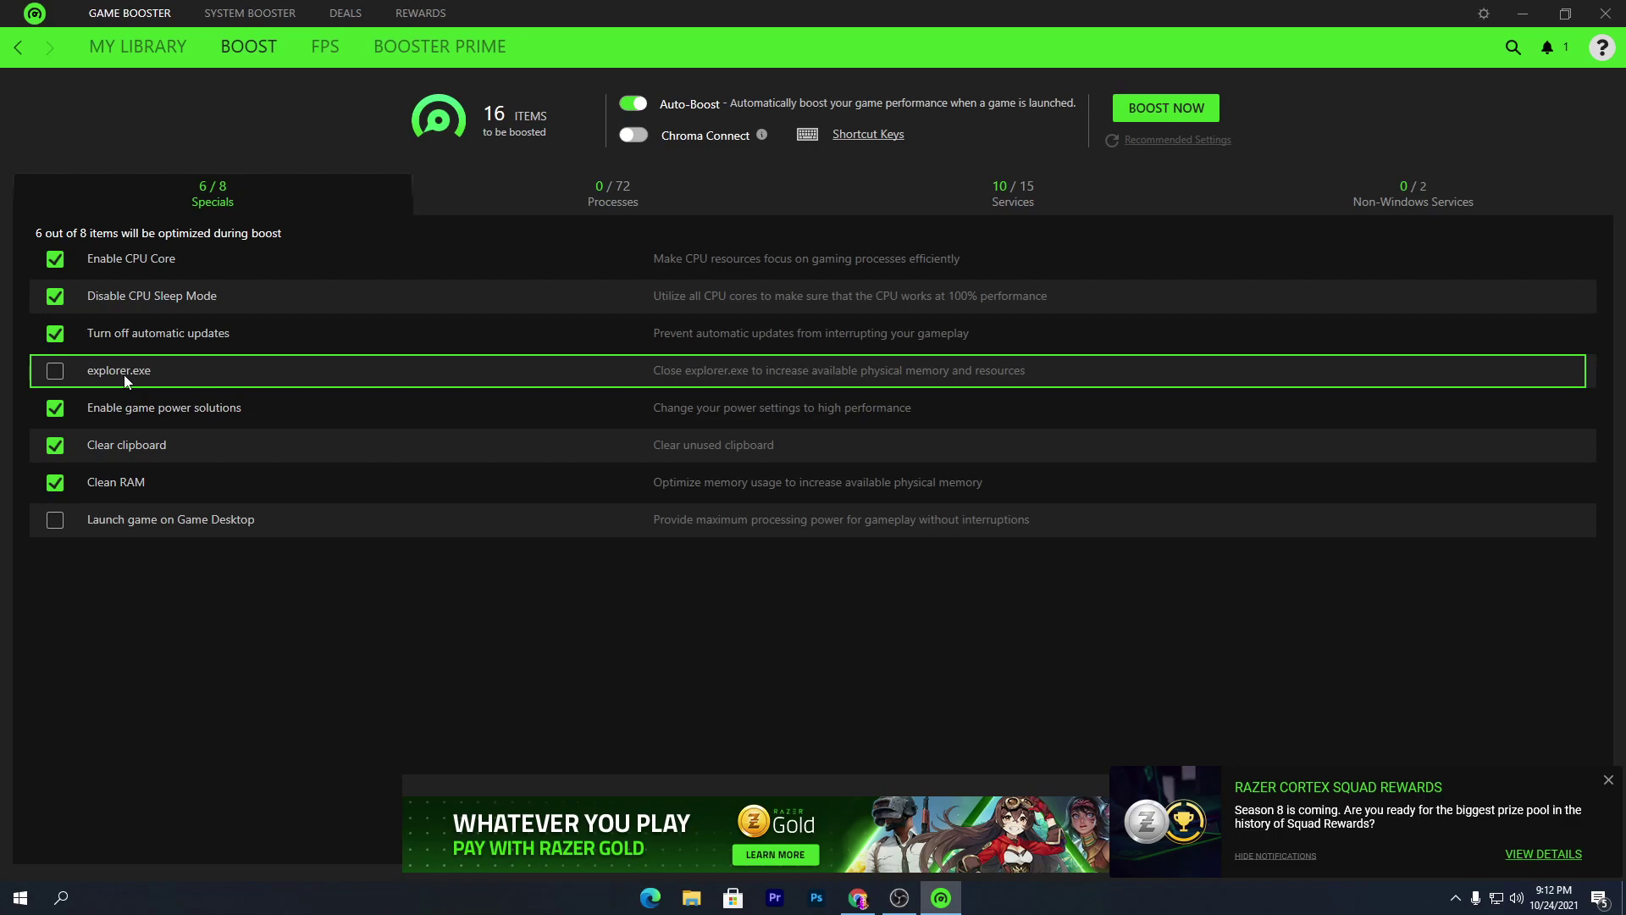
click(56, 373)
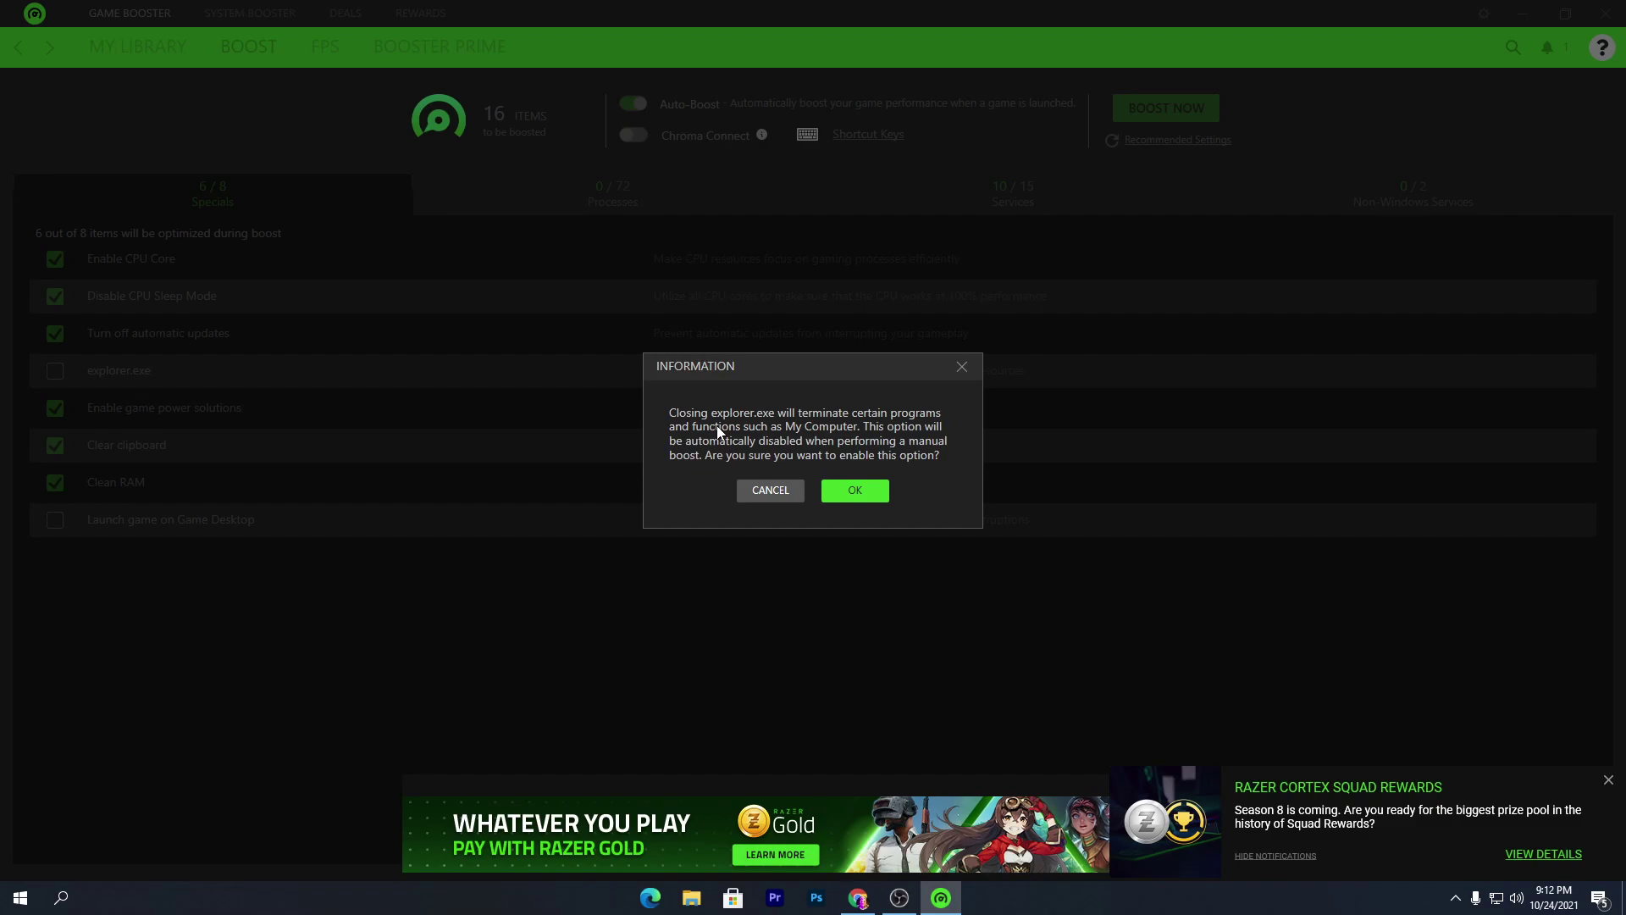
click(899, 899)
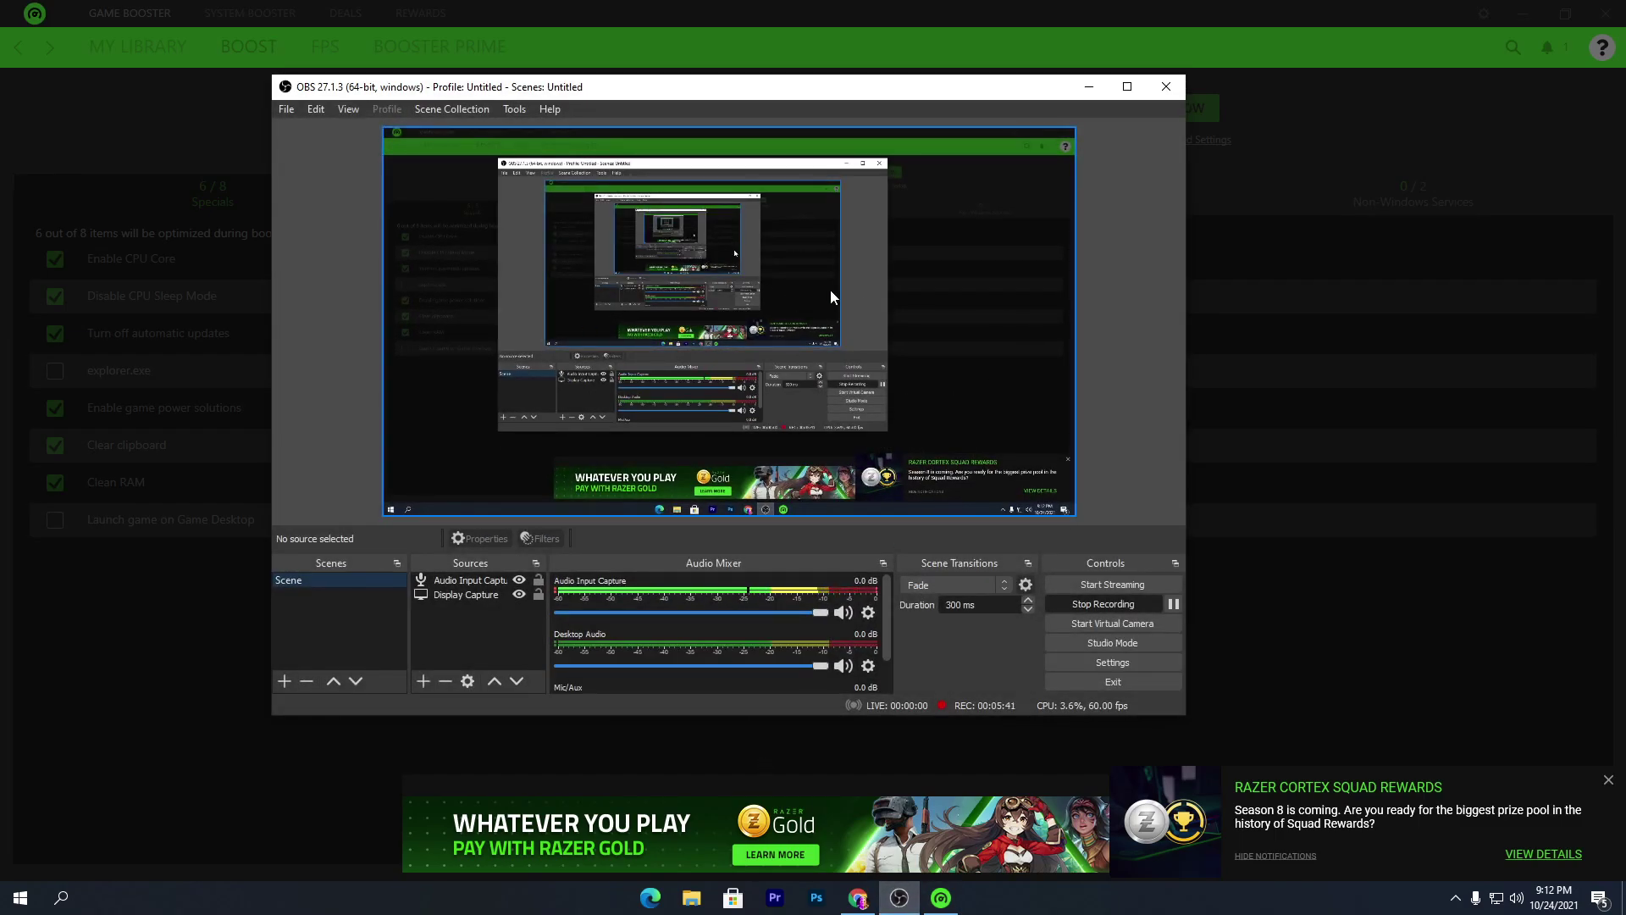
click(1089, 87)
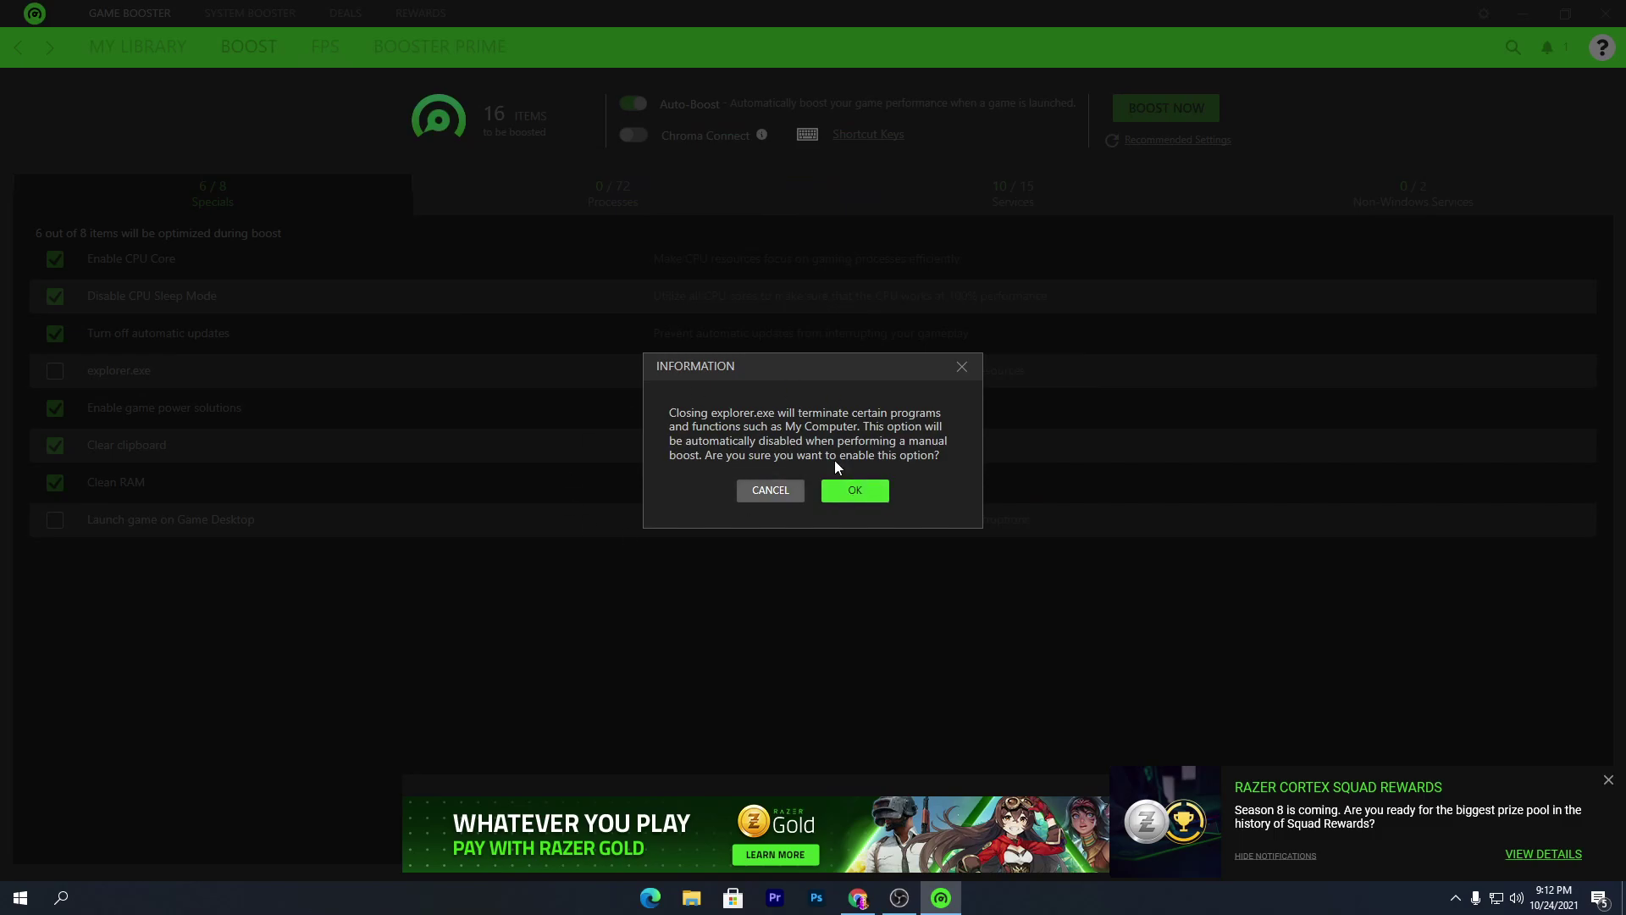
click(782, 494)
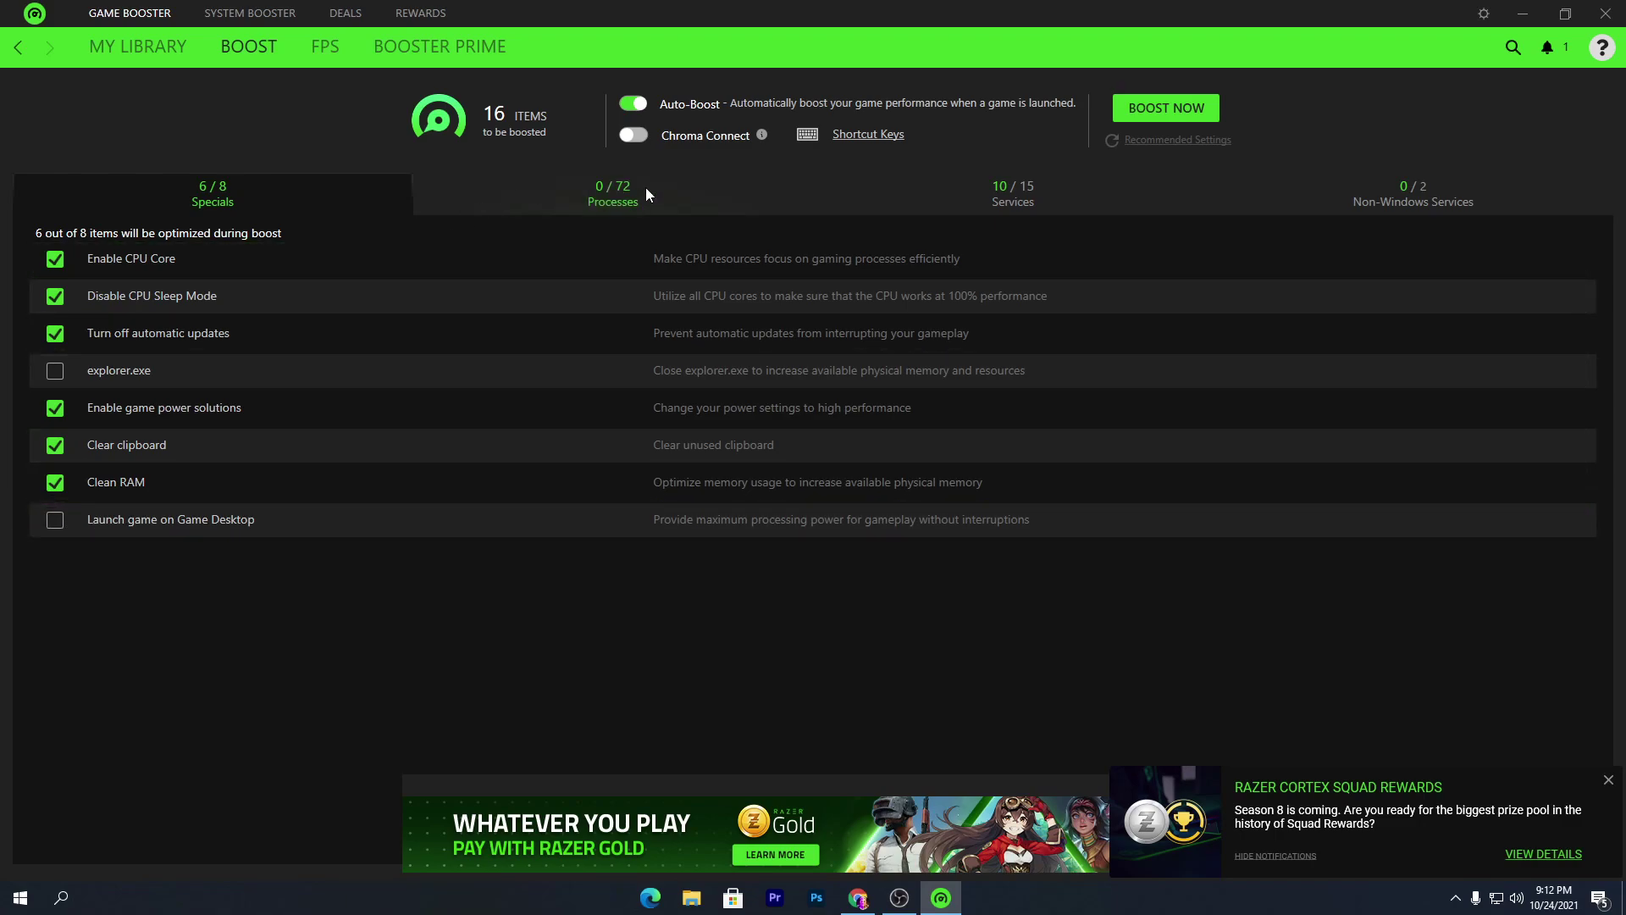
click(609, 193)
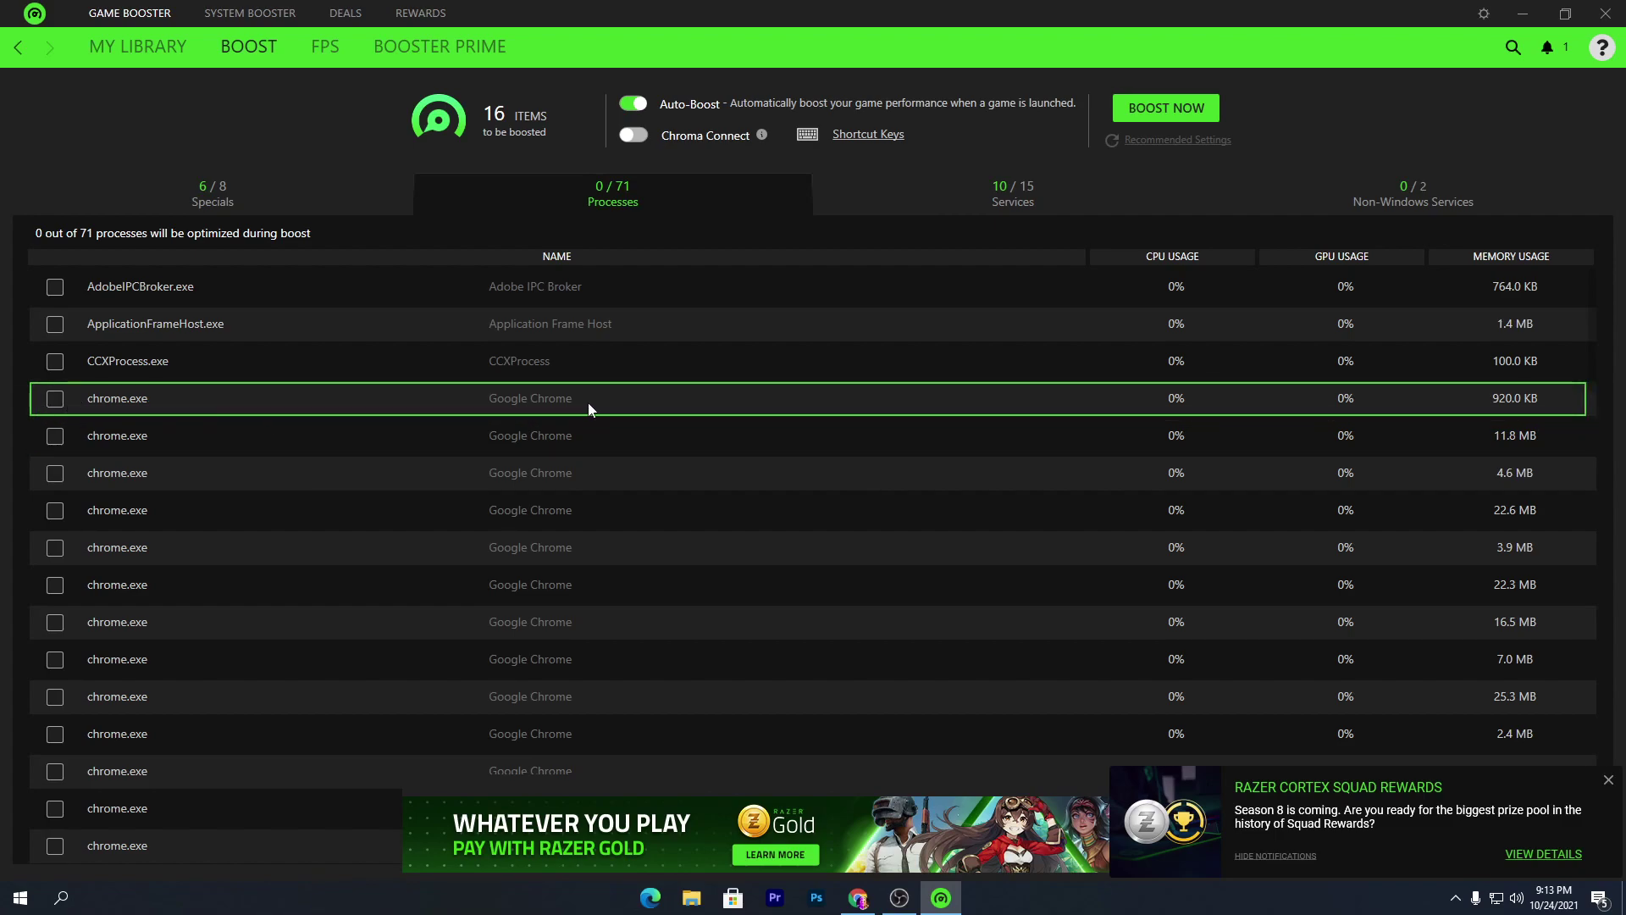
Tick the chrome.exe, RuntimeBroker.exe and Skype.exe processes, bringing the boost to 35 of 73
click(51, 404)
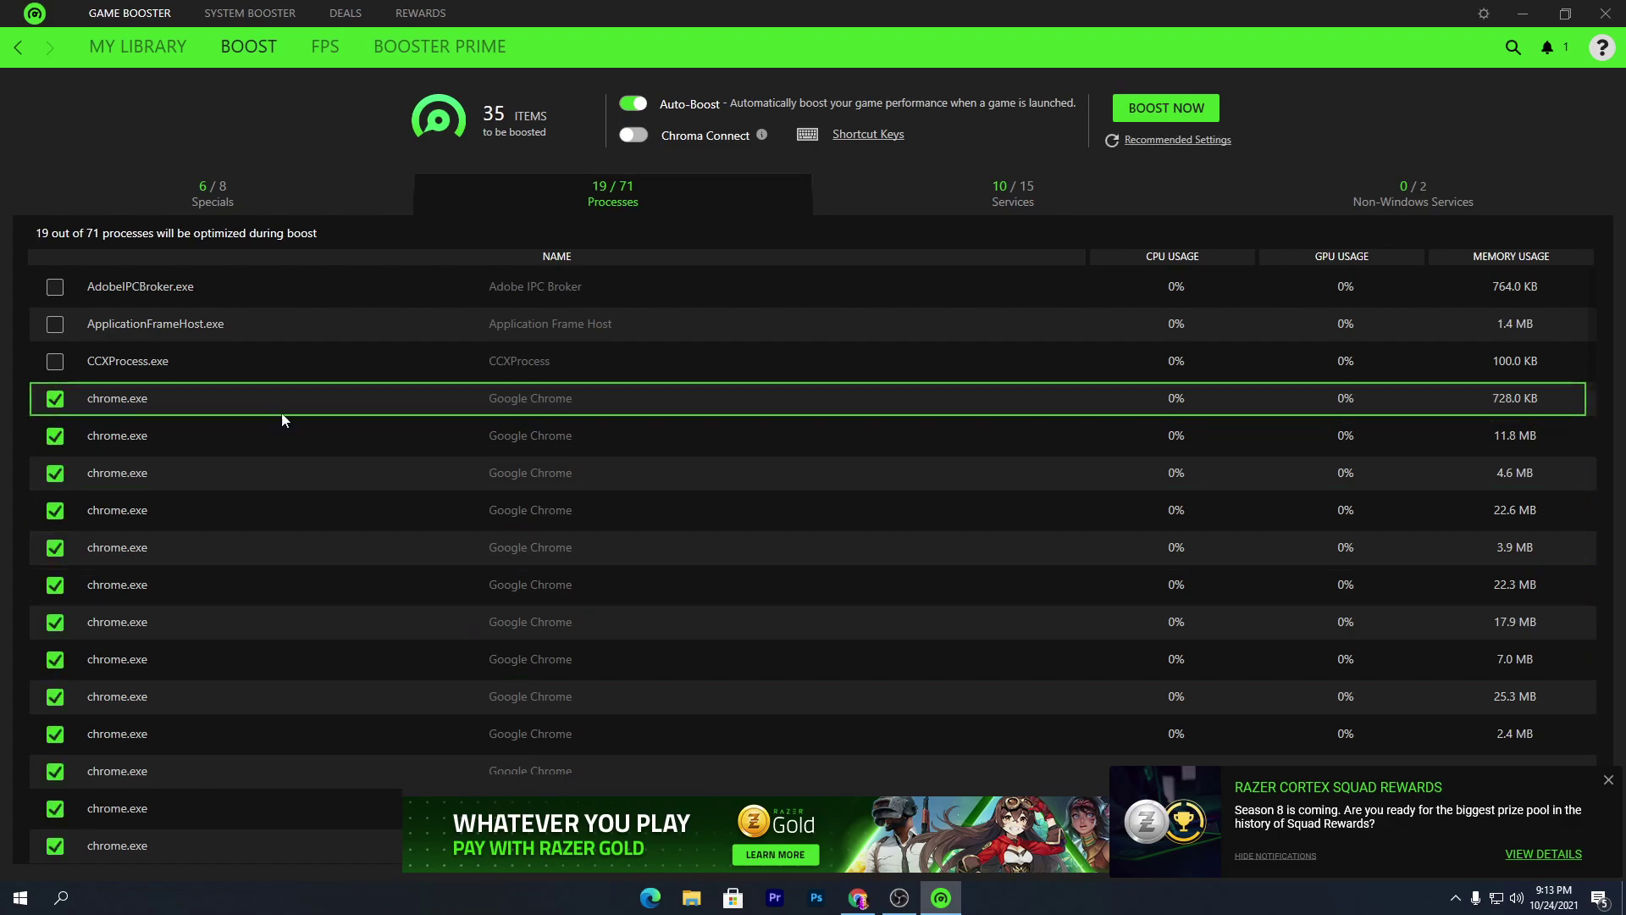
scroll(283, 437, down, 3)
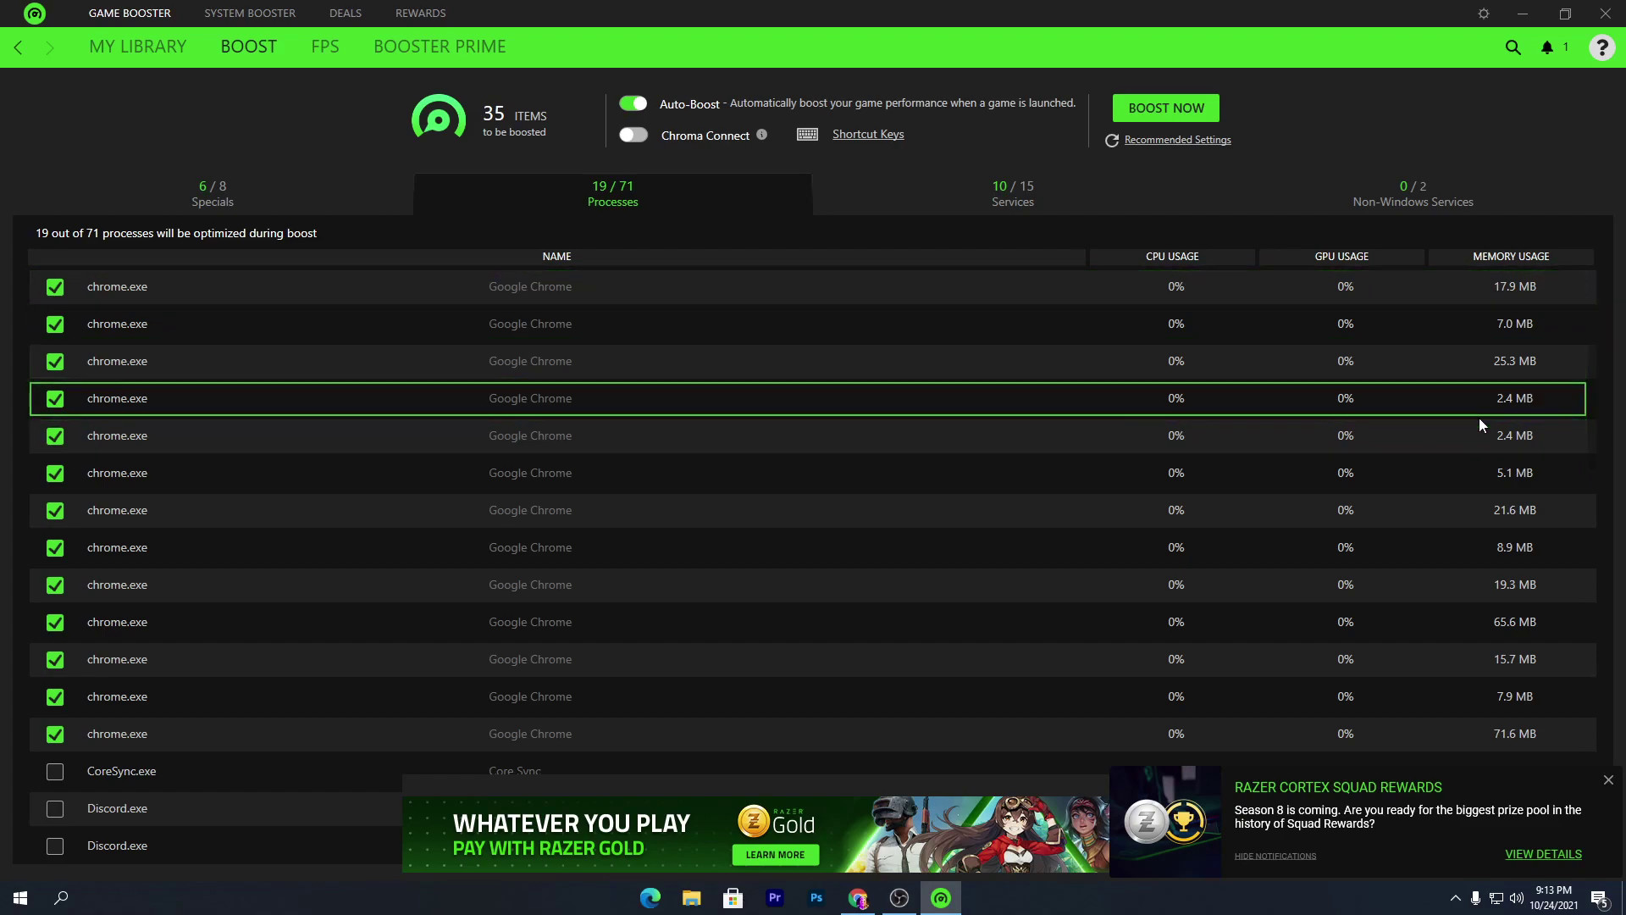
scroll(373, 521, down, 5)
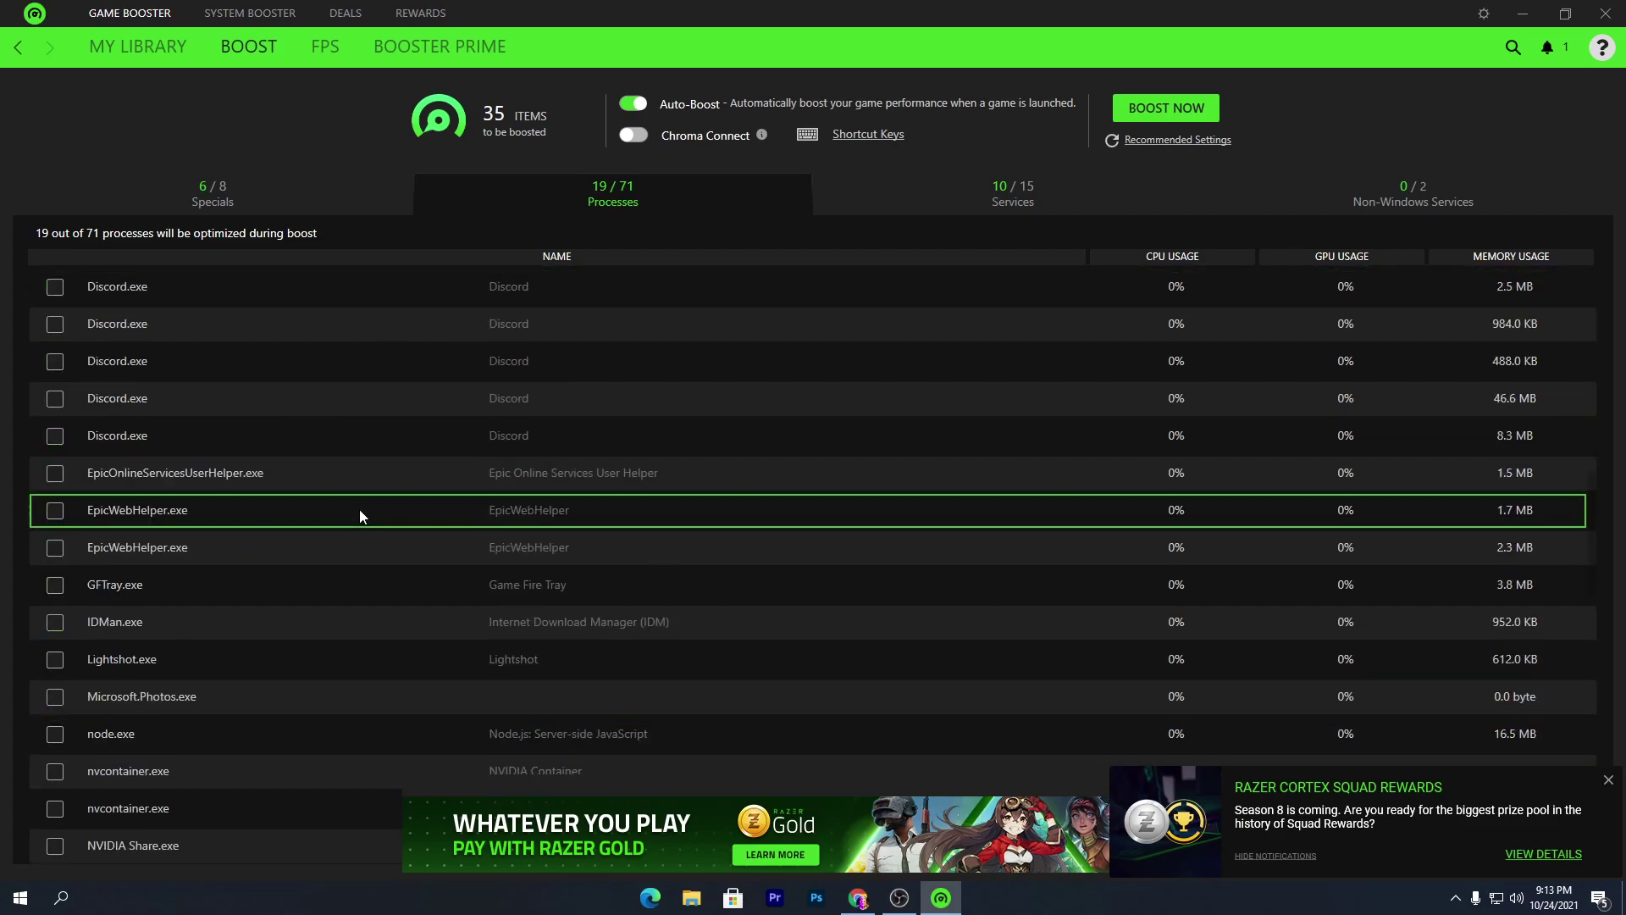
scroll(338, 517, down, 5)
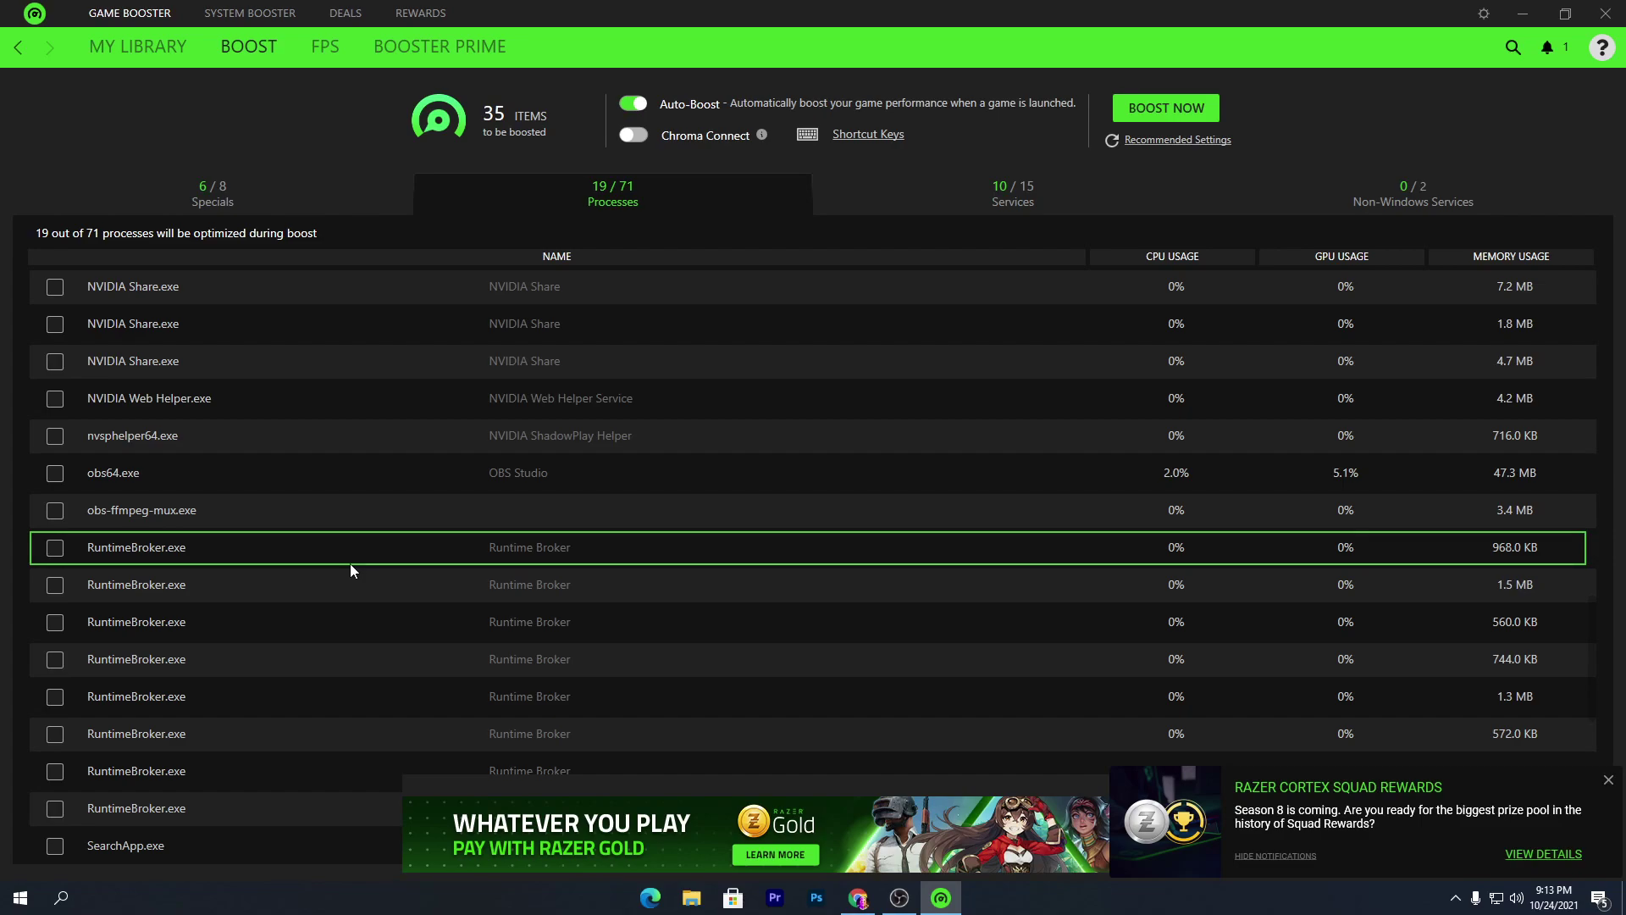
click(55, 548)
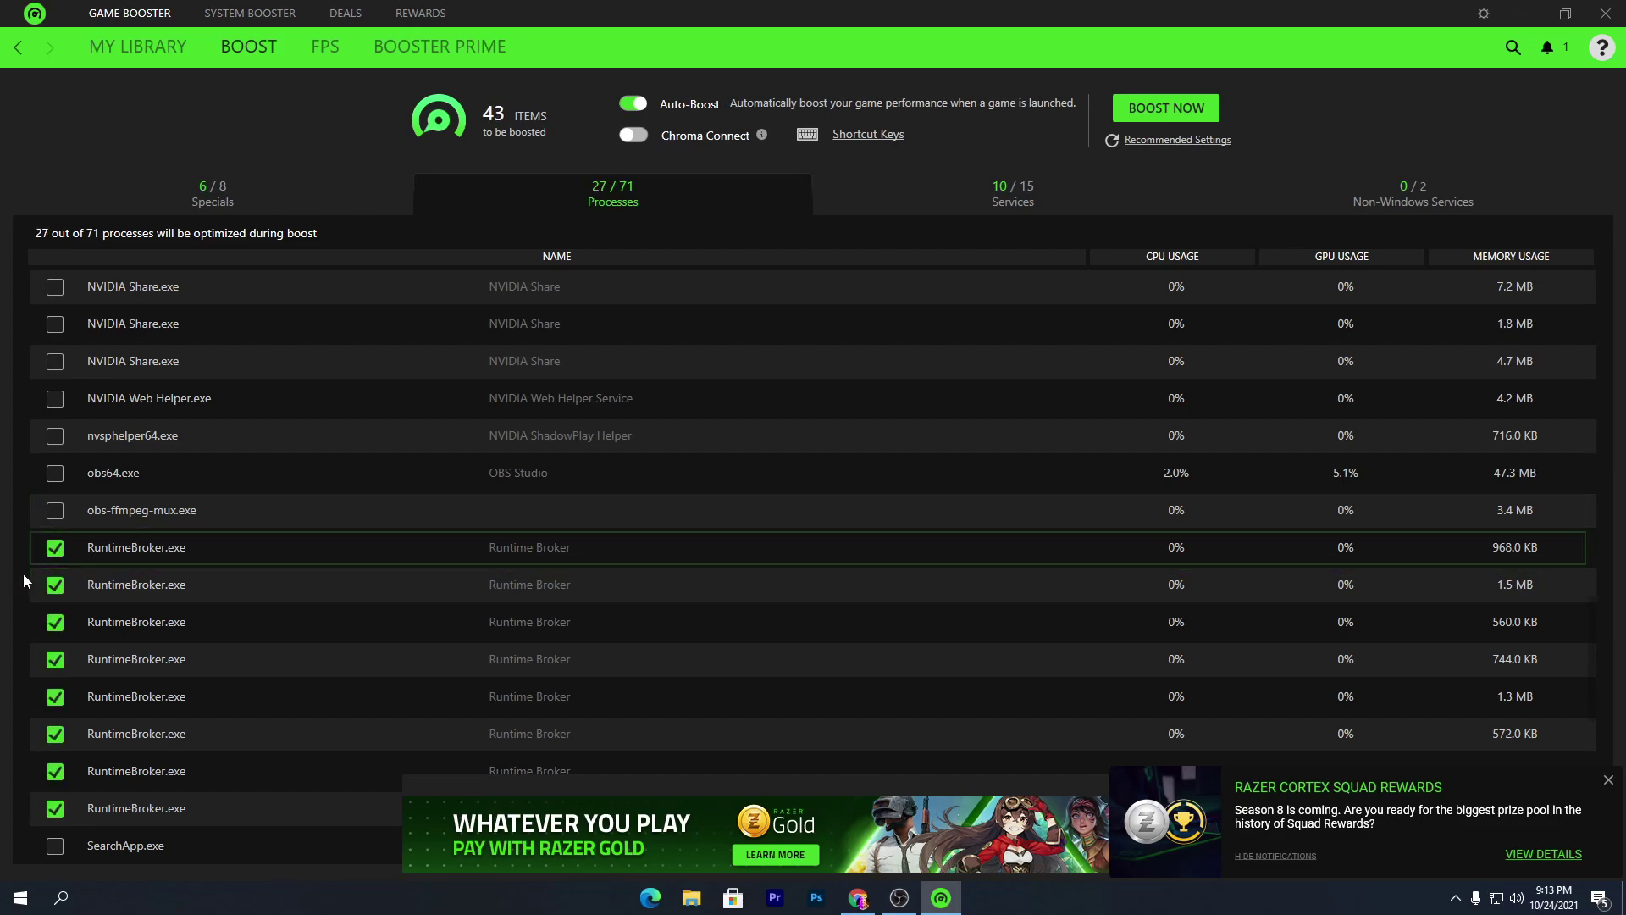
scroll(97, 534, down, 5)
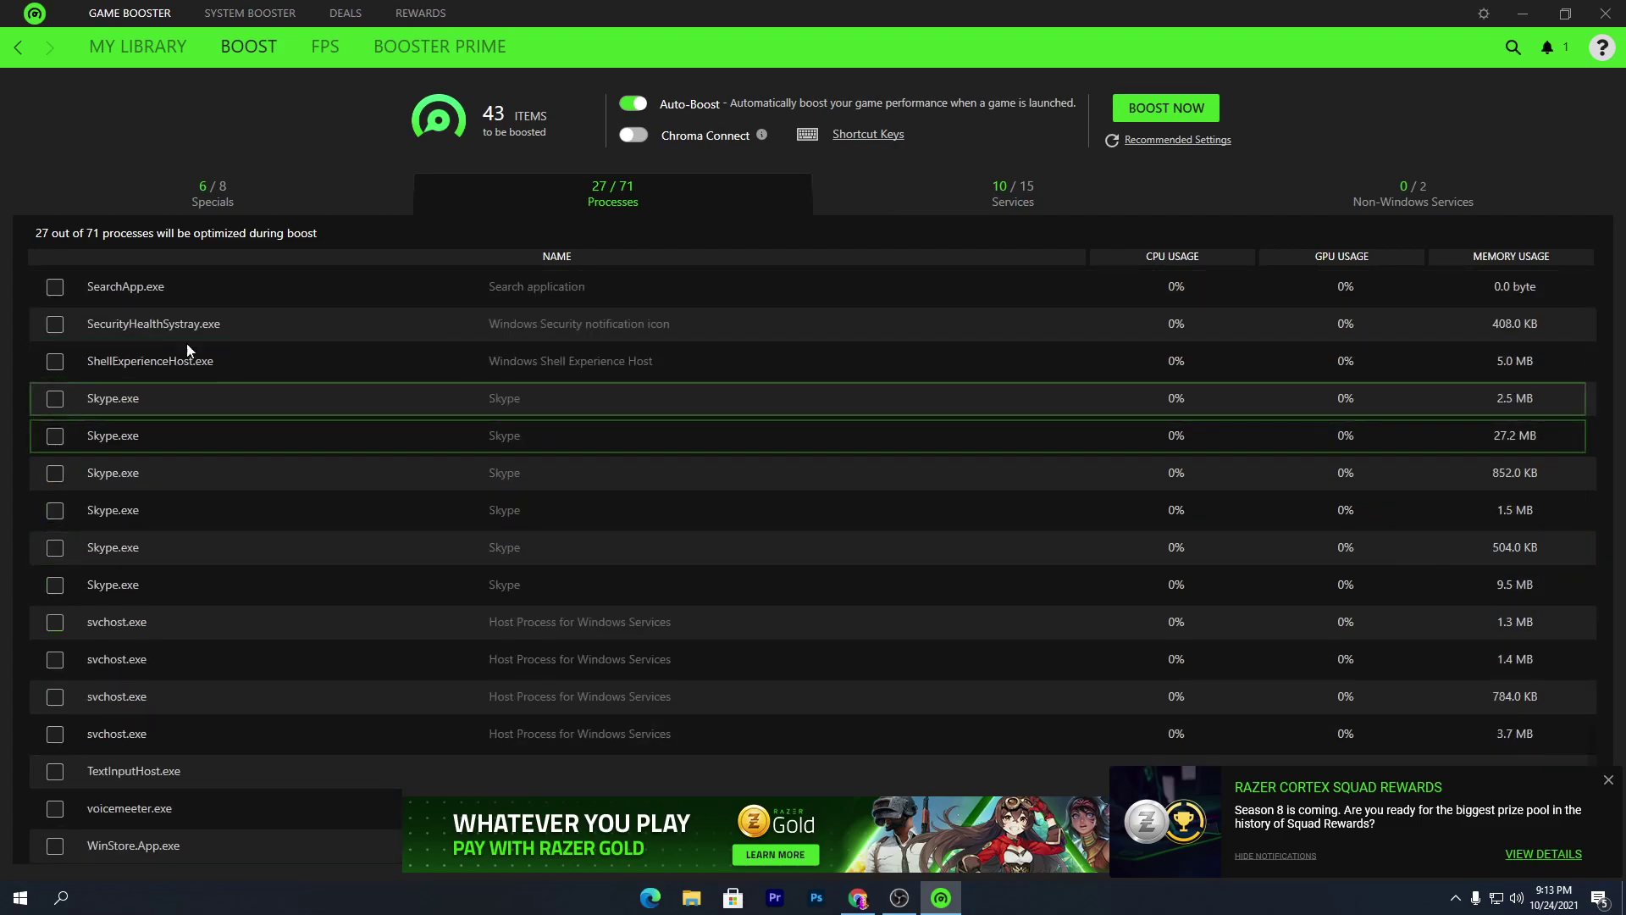
click(55, 399)
scroll(170, 633, down, 1)
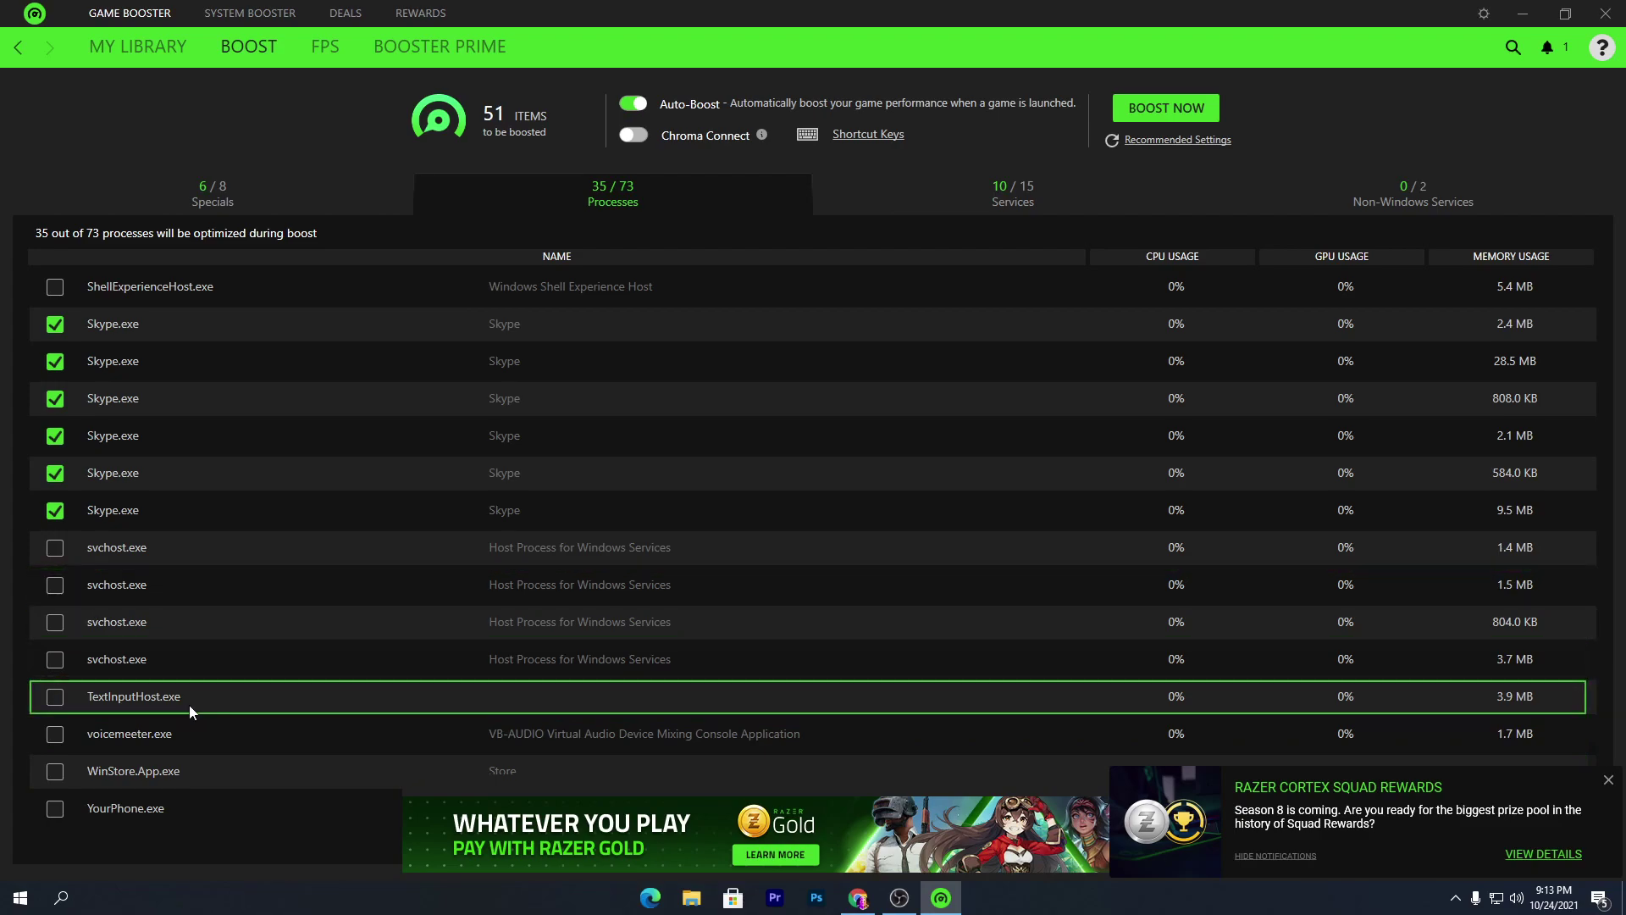
click(993, 201)
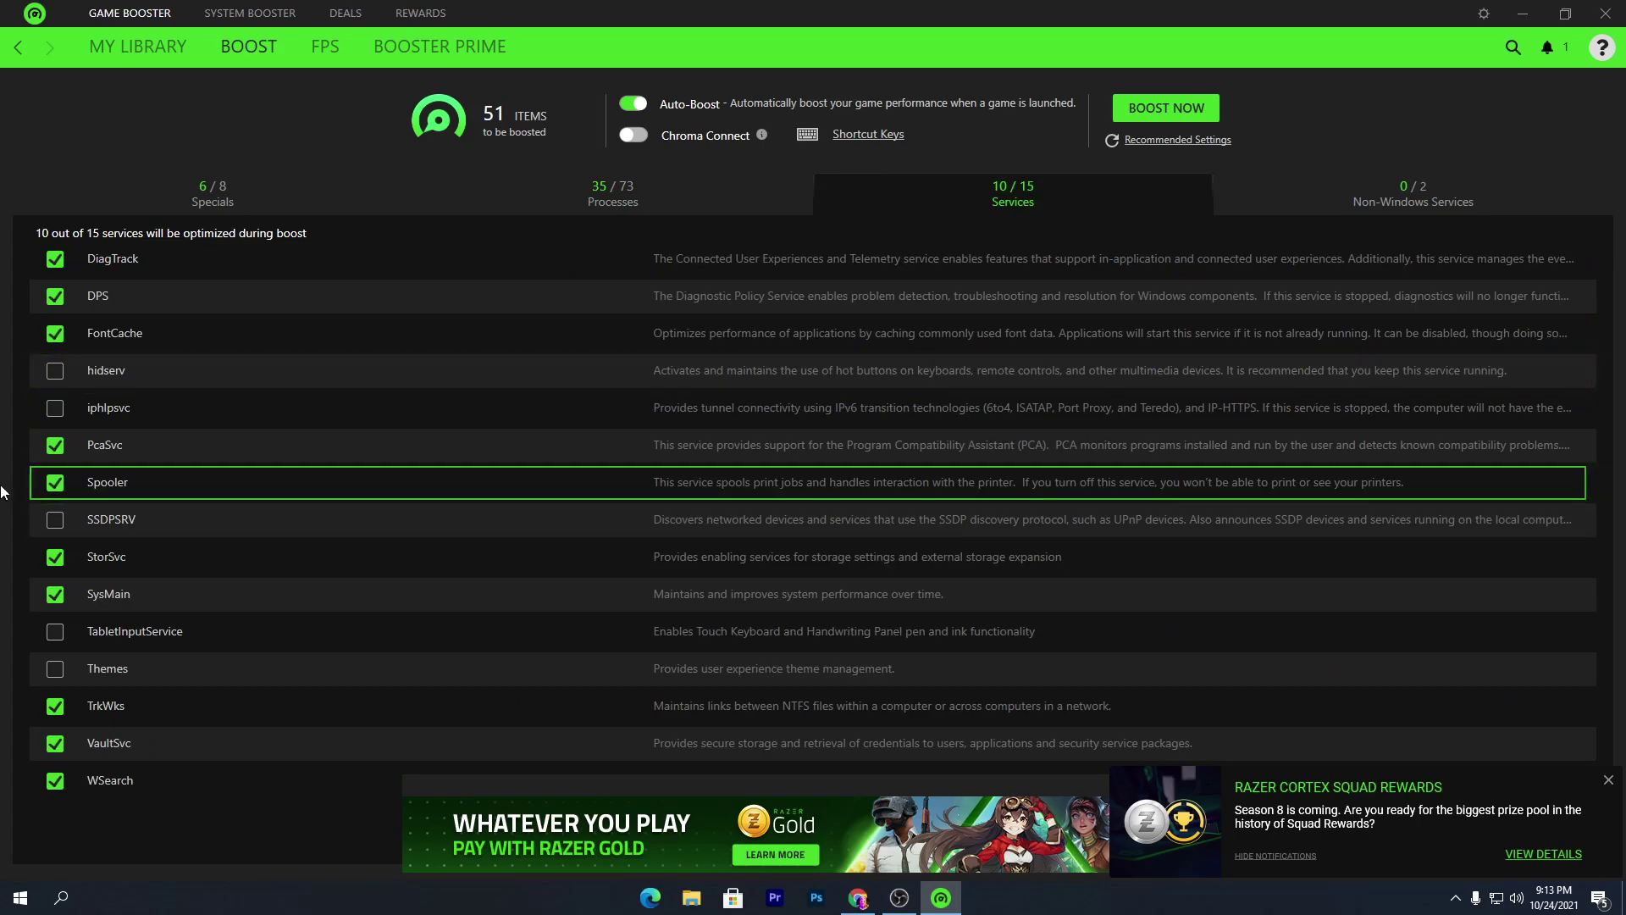
Review the Non-Windows Services list and run BOOST NOW, releasing 931 MB of RAM
click(1372, 188)
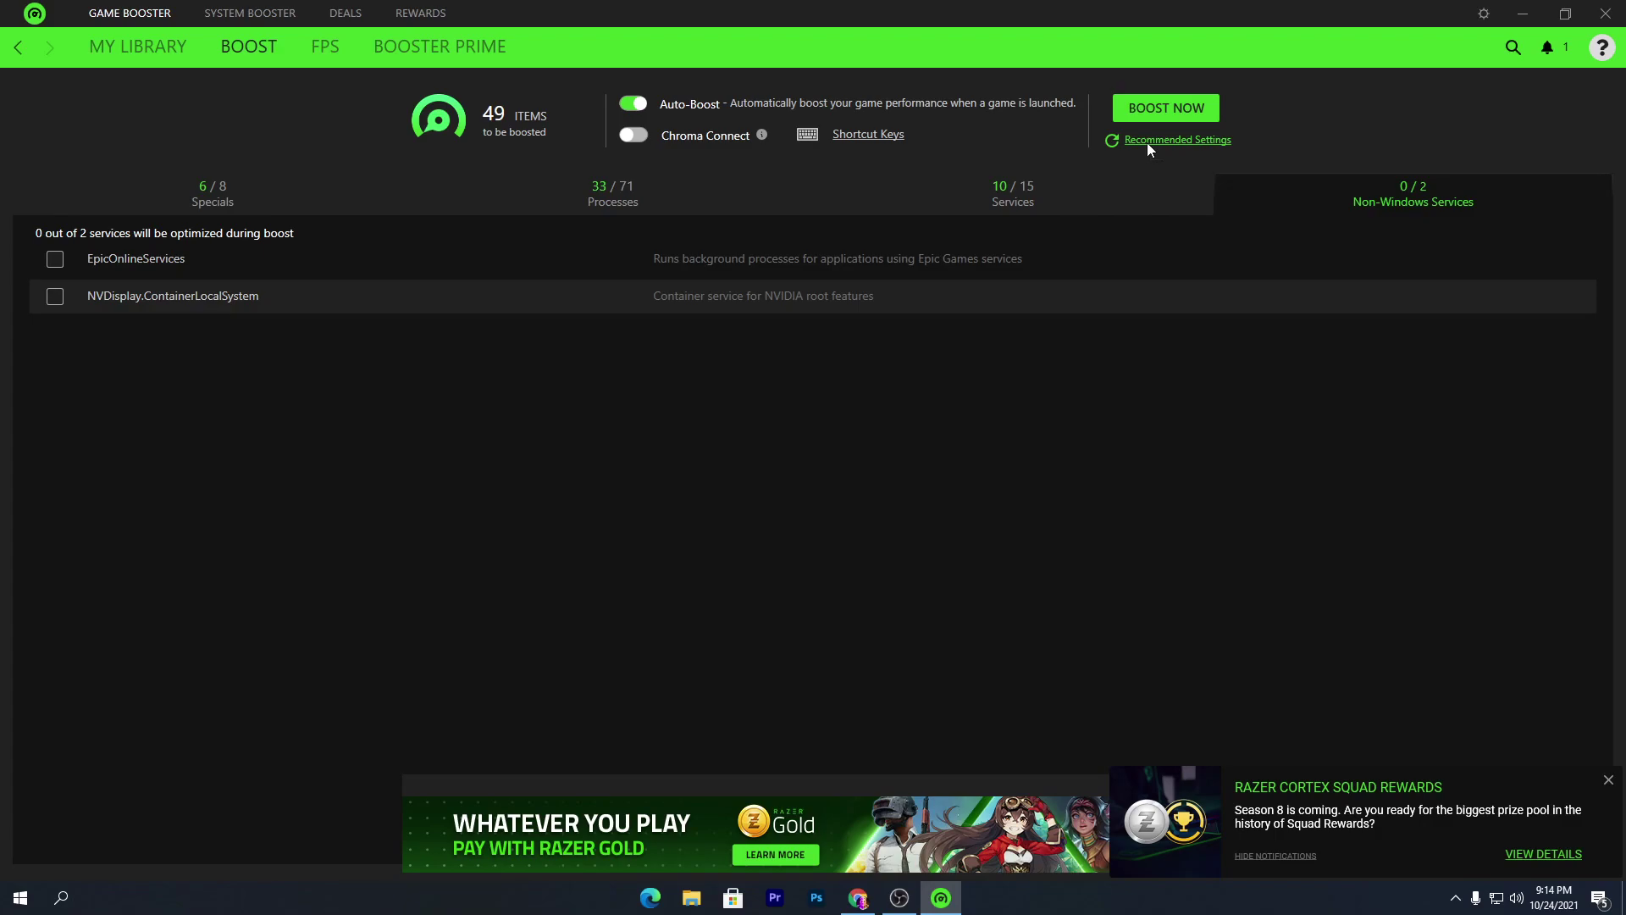
click(1175, 108)
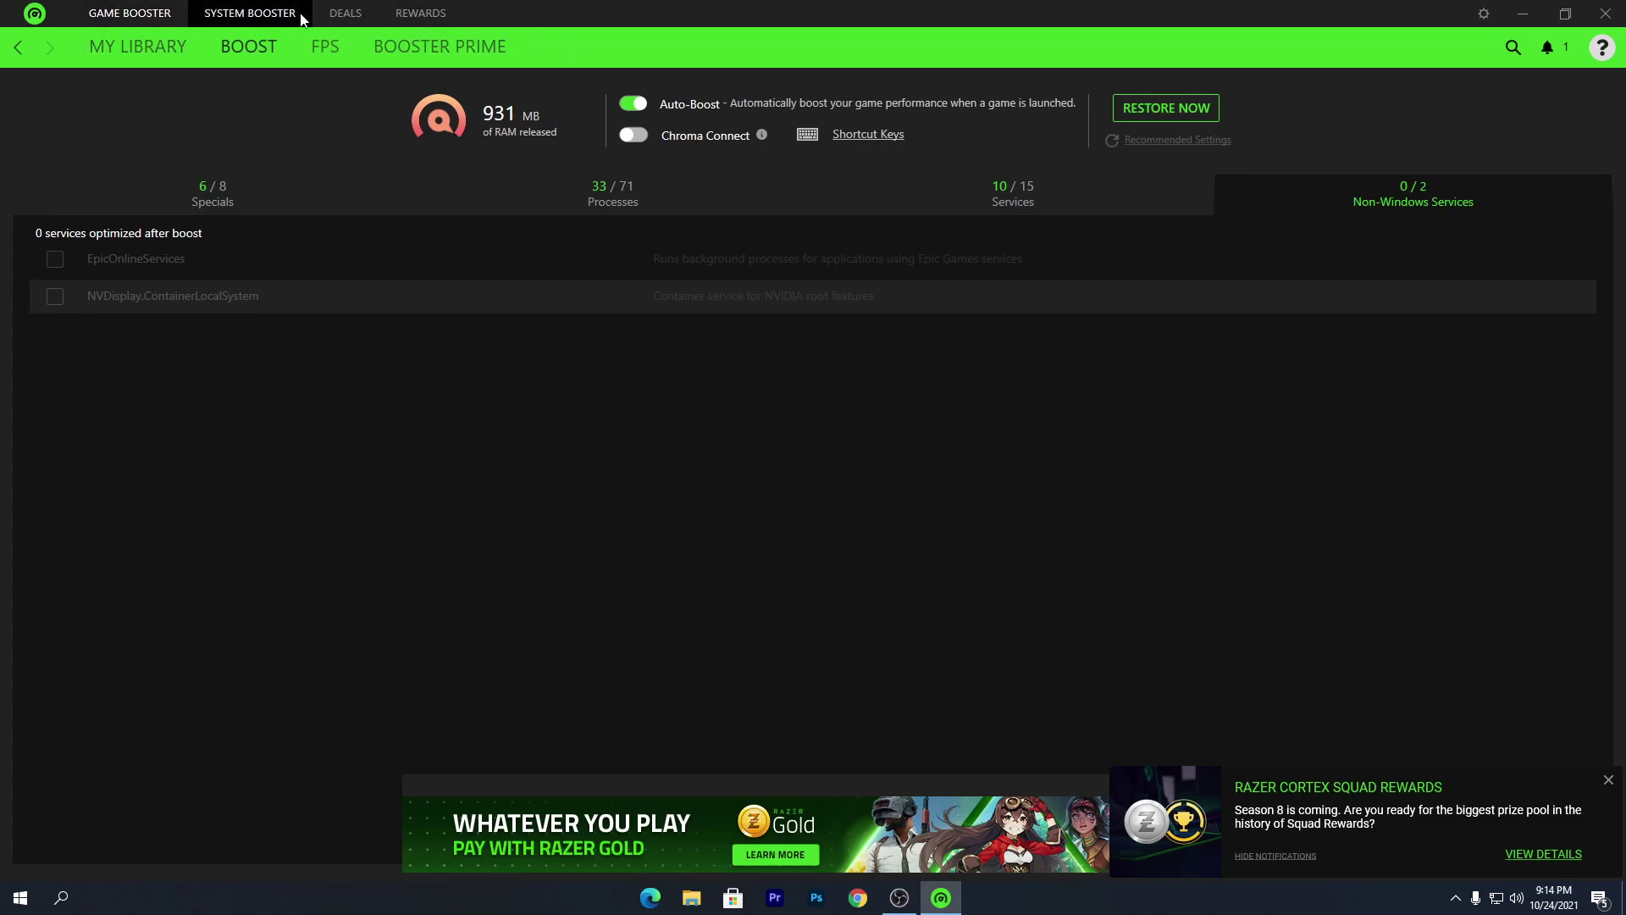
Scan and optimize in System Booster, freeing 1005 MB, then dismiss rewards and minimize Cortex
click(224, 10)
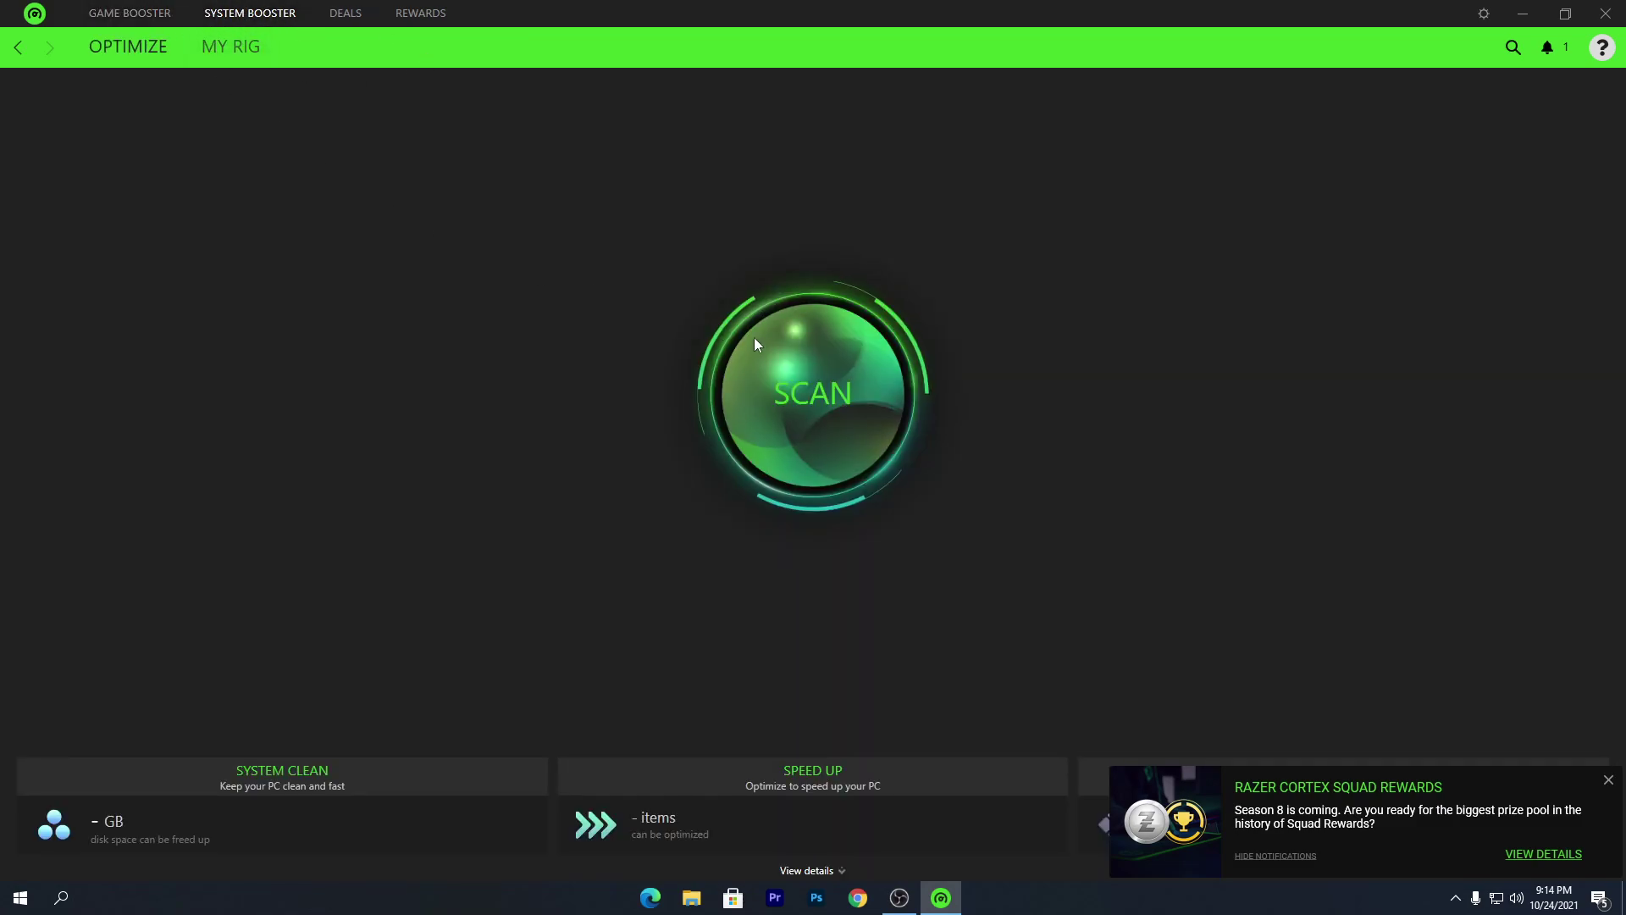
click(780, 388)
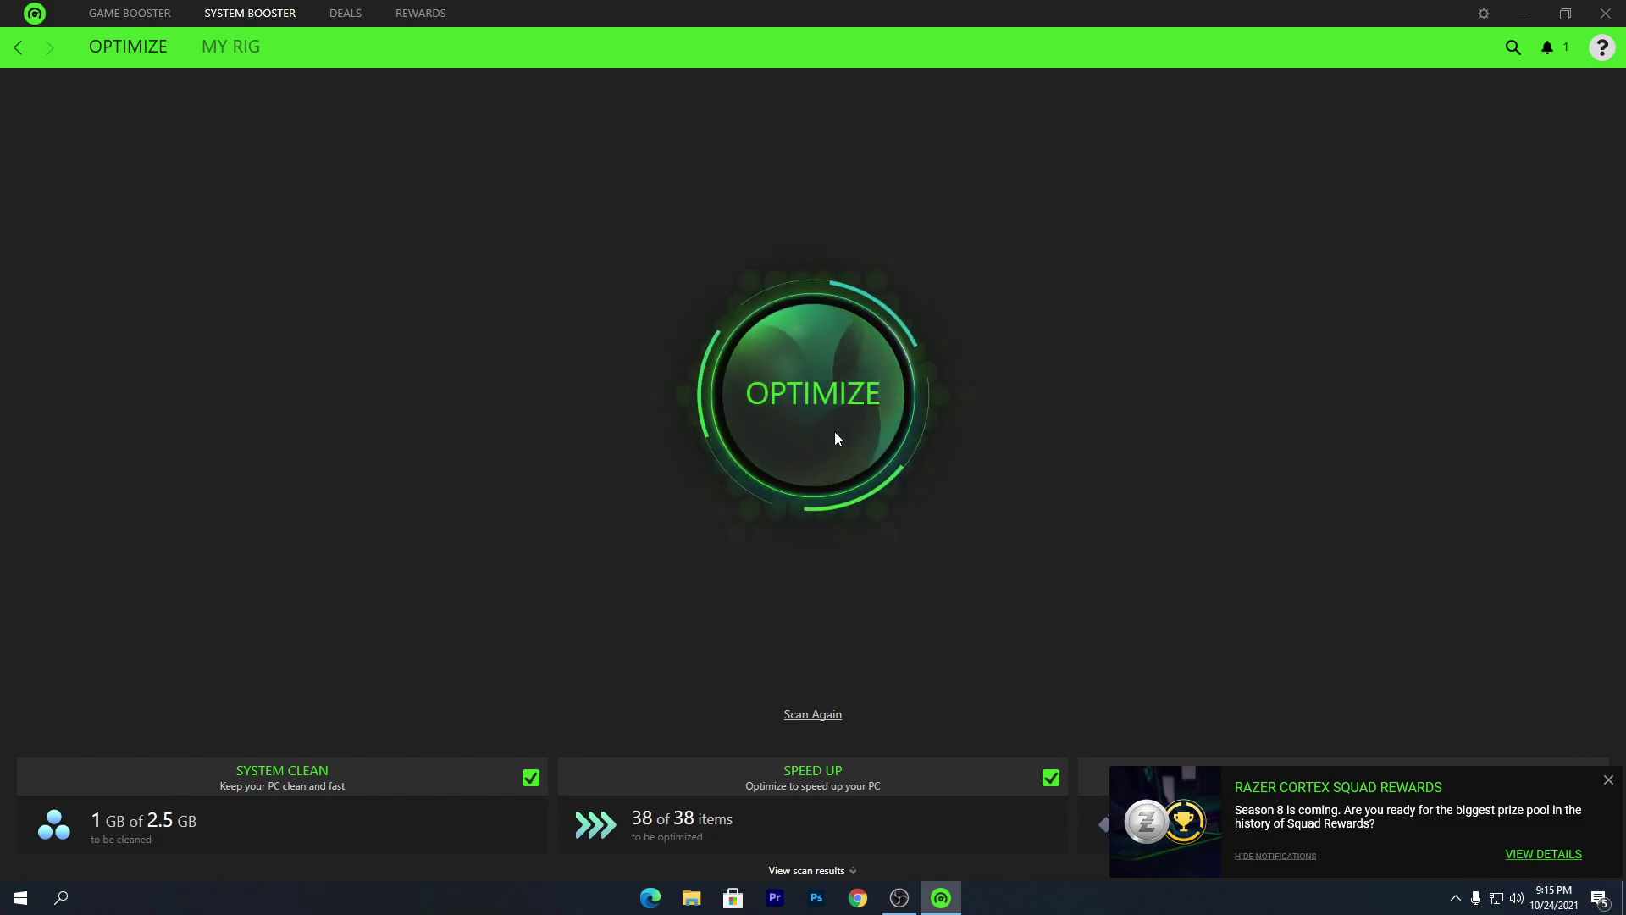
click(818, 396)
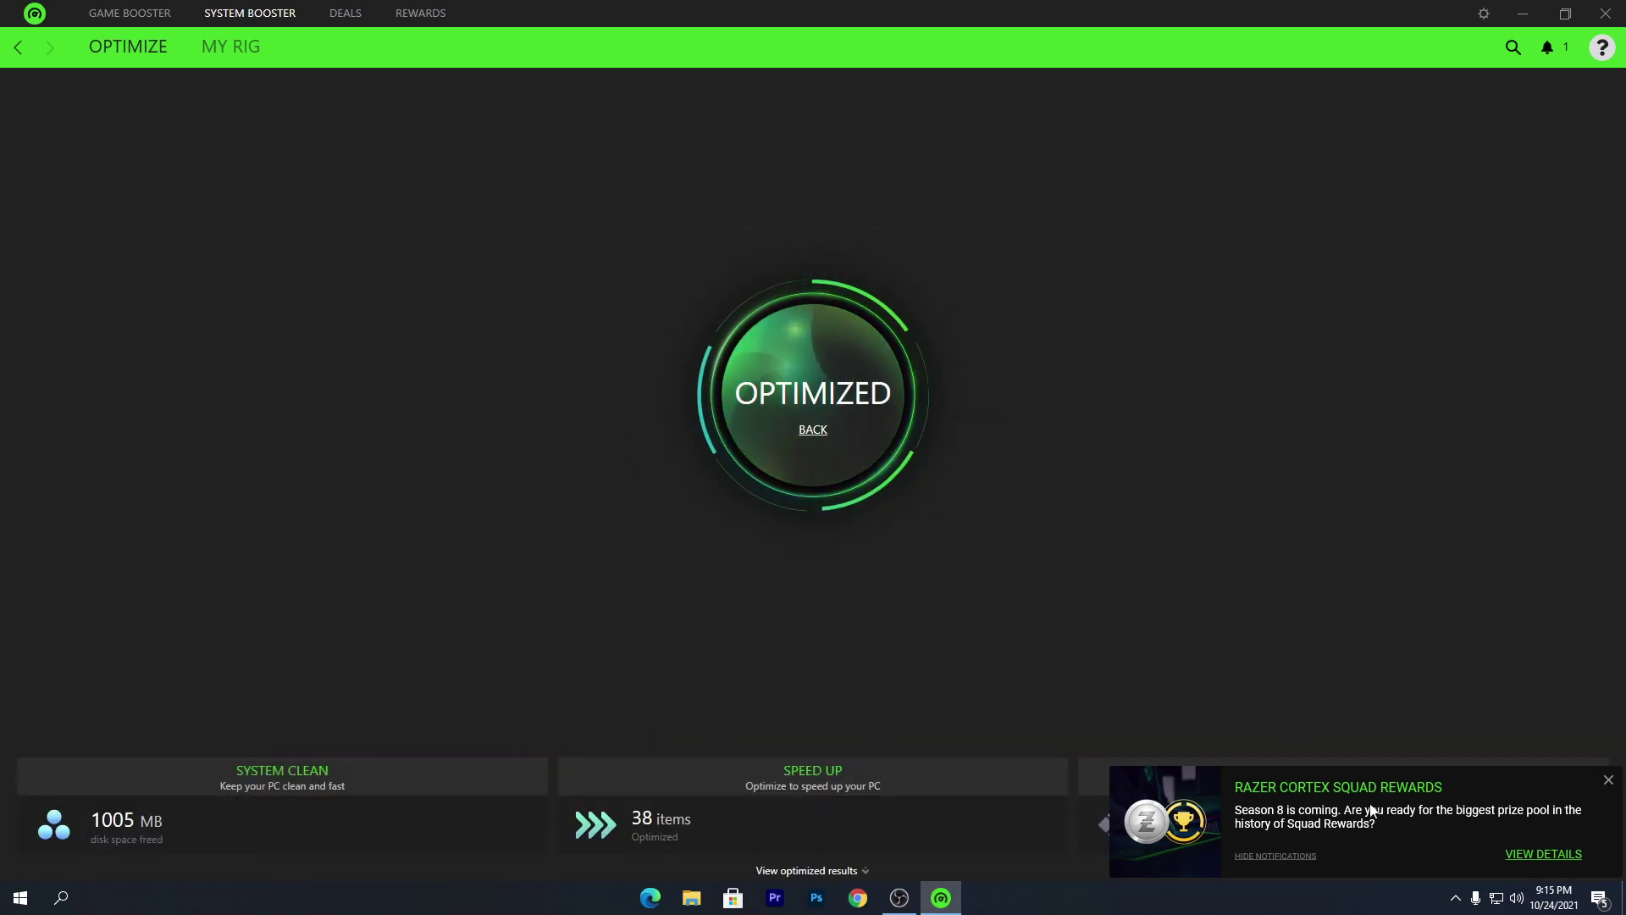
click(1608, 779)
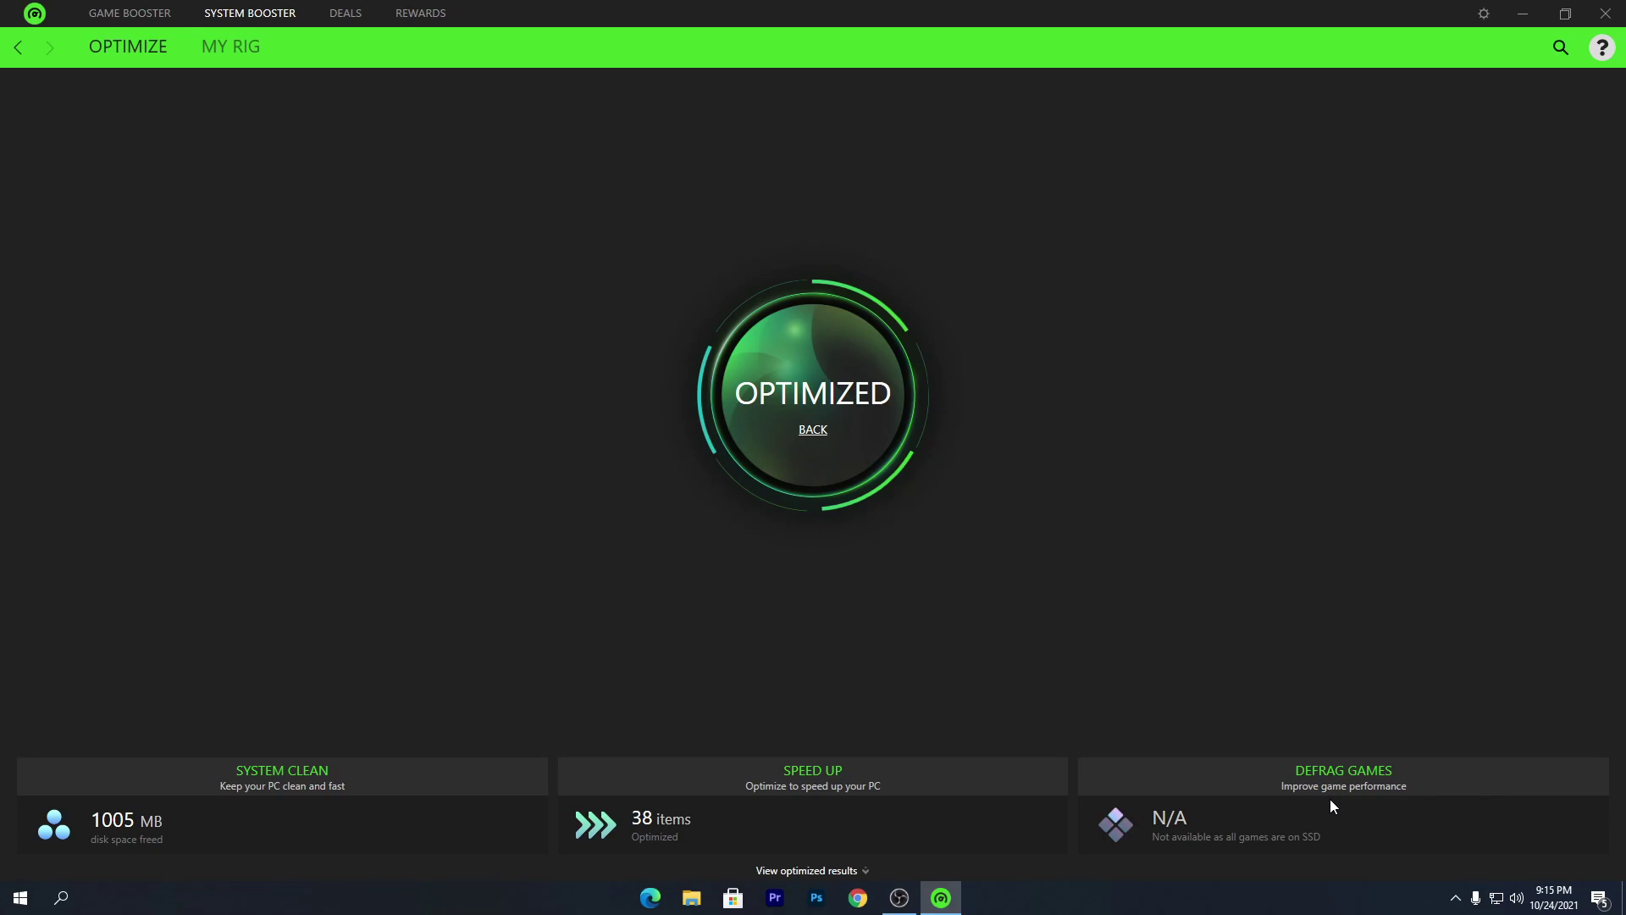
click(1518, 14)
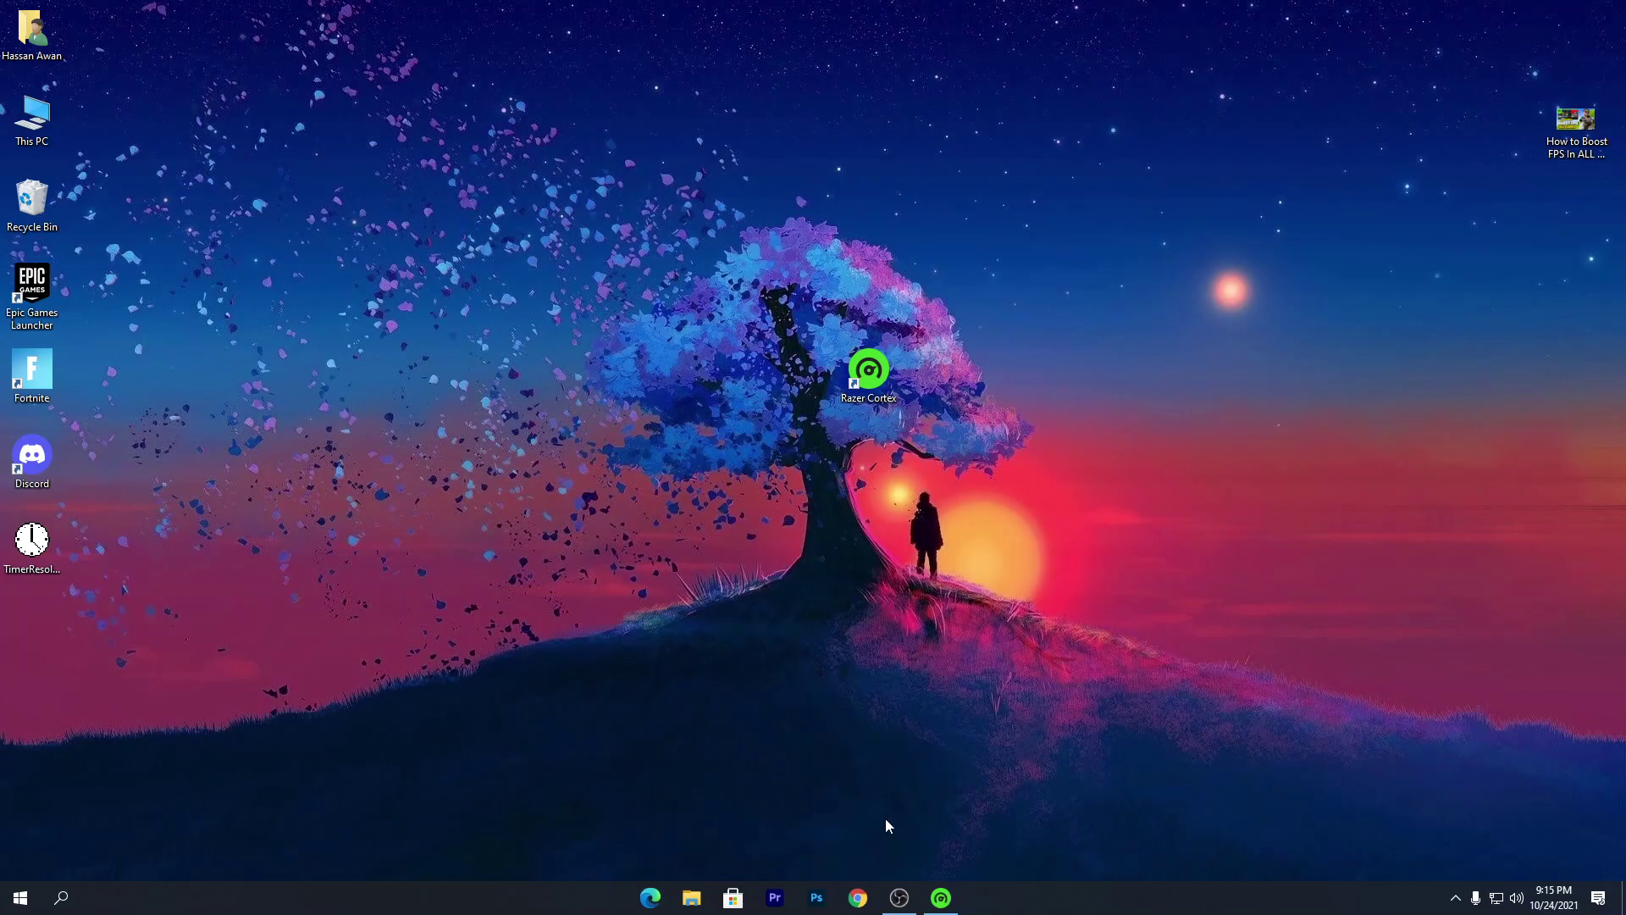